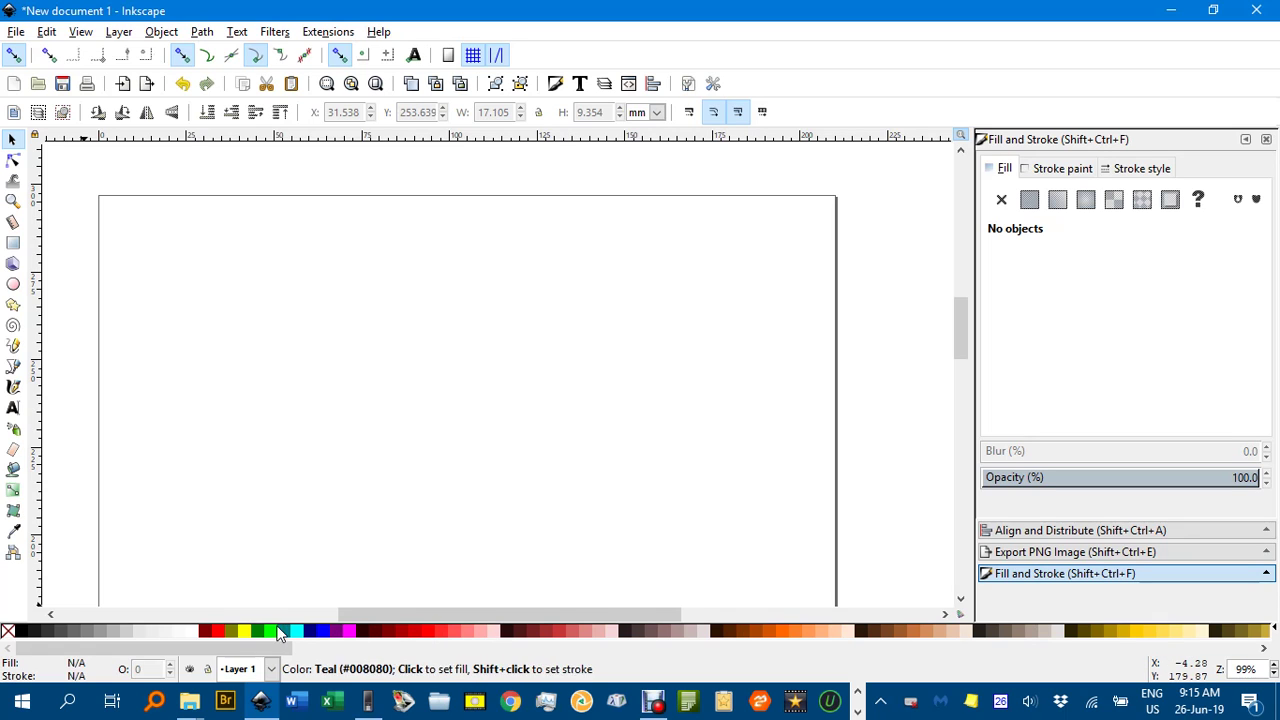
Draw a small square near the page's top-left and fill it red.
{"action": "mouse_move", "coordinate": [116, 647]}
{"action": "left_mouse_down"}
{"action": "mouse_move", "coordinate": [1106, 650]}
{"action": "mouse_move", "coordinate": [94, 650]}
{"action": "left_mouse_up"}
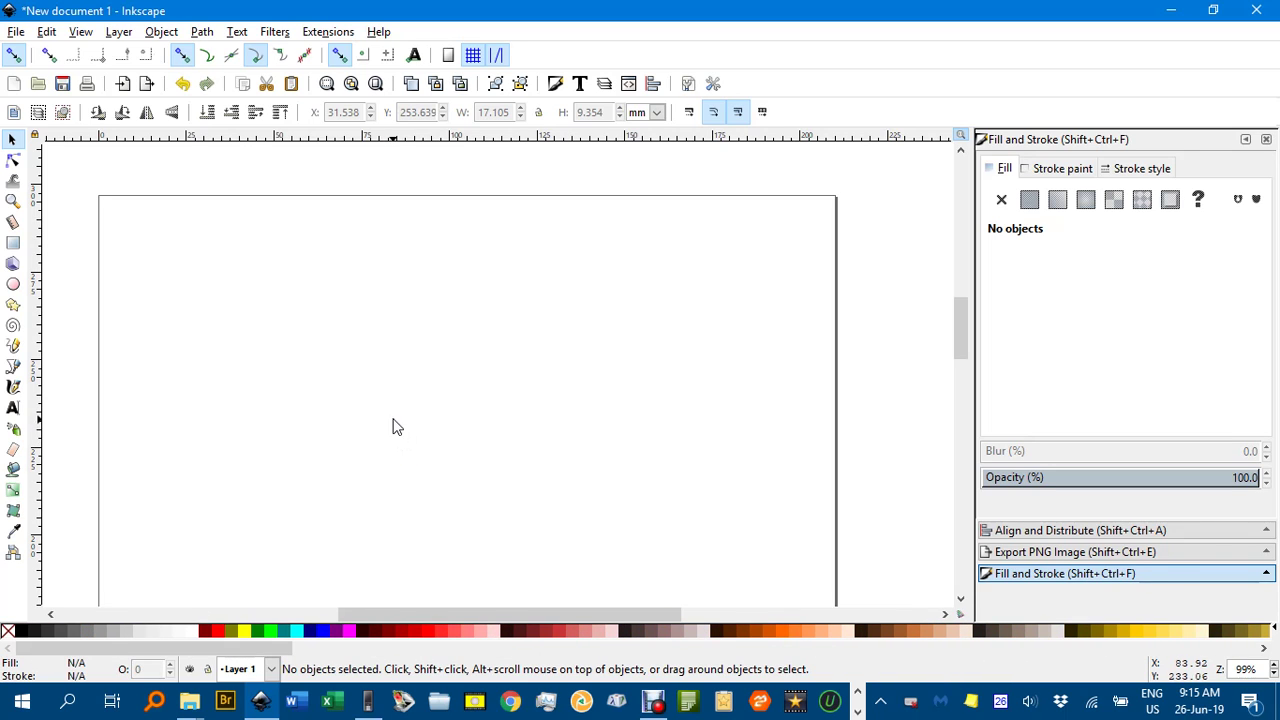
{"action": "left_click", "coordinate": [13, 244]}
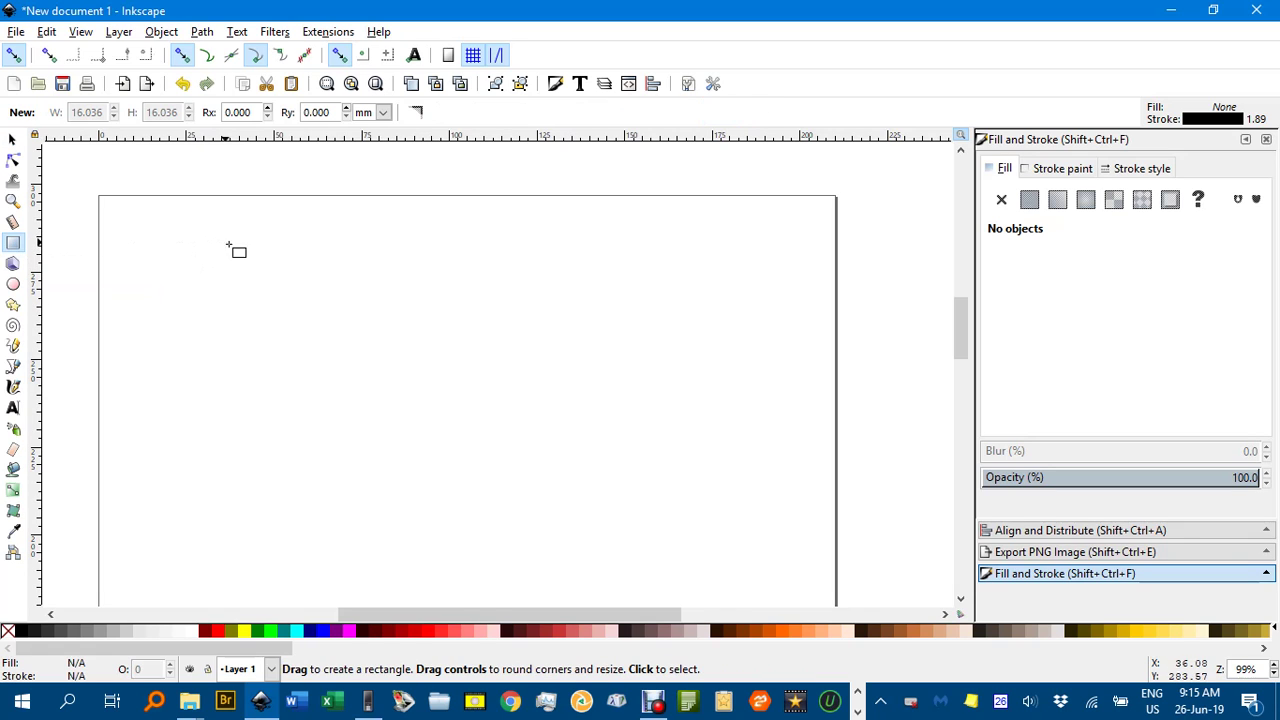
{"action": "mouse_move", "coordinate": [261, 259]}
{"action": "left_mouse_down"}
{"action": "mouse_move", "coordinate": [300, 289]}
{"action": "mouse_move", "coordinate": [287, 282]}
{"action": "left_mouse_up"}
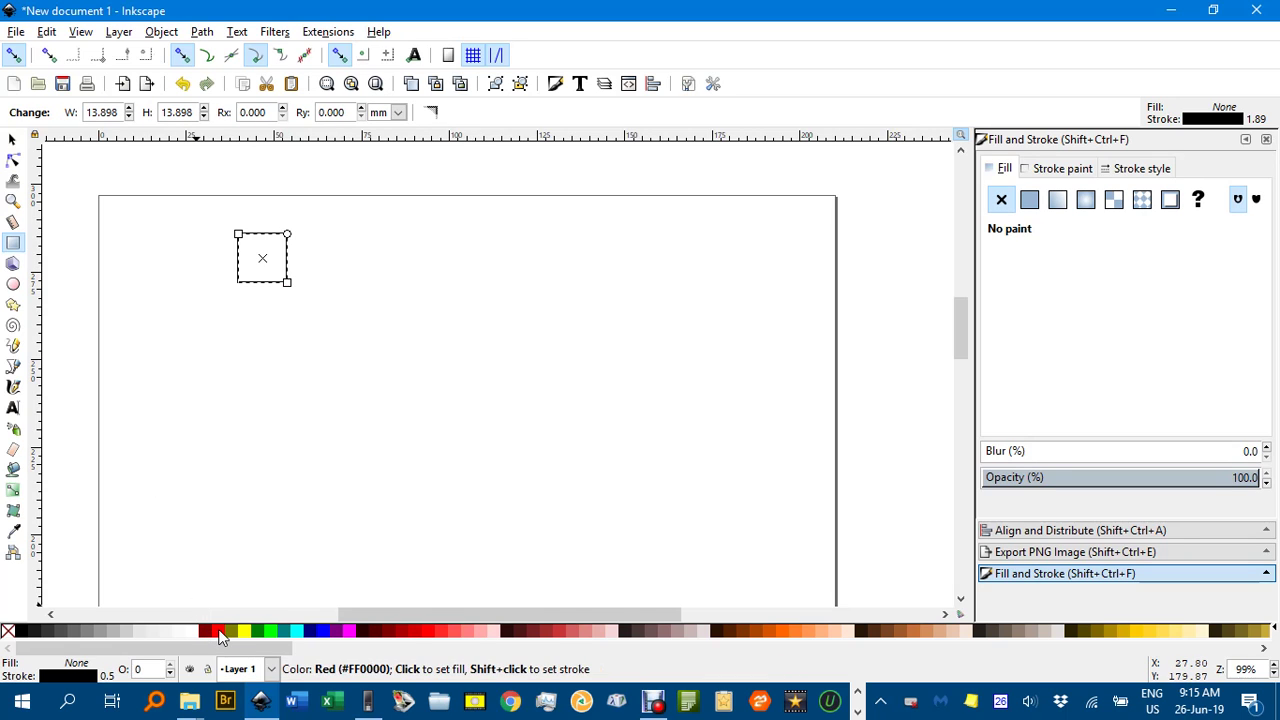
{"action": "left_click", "coordinate": [218, 631]}
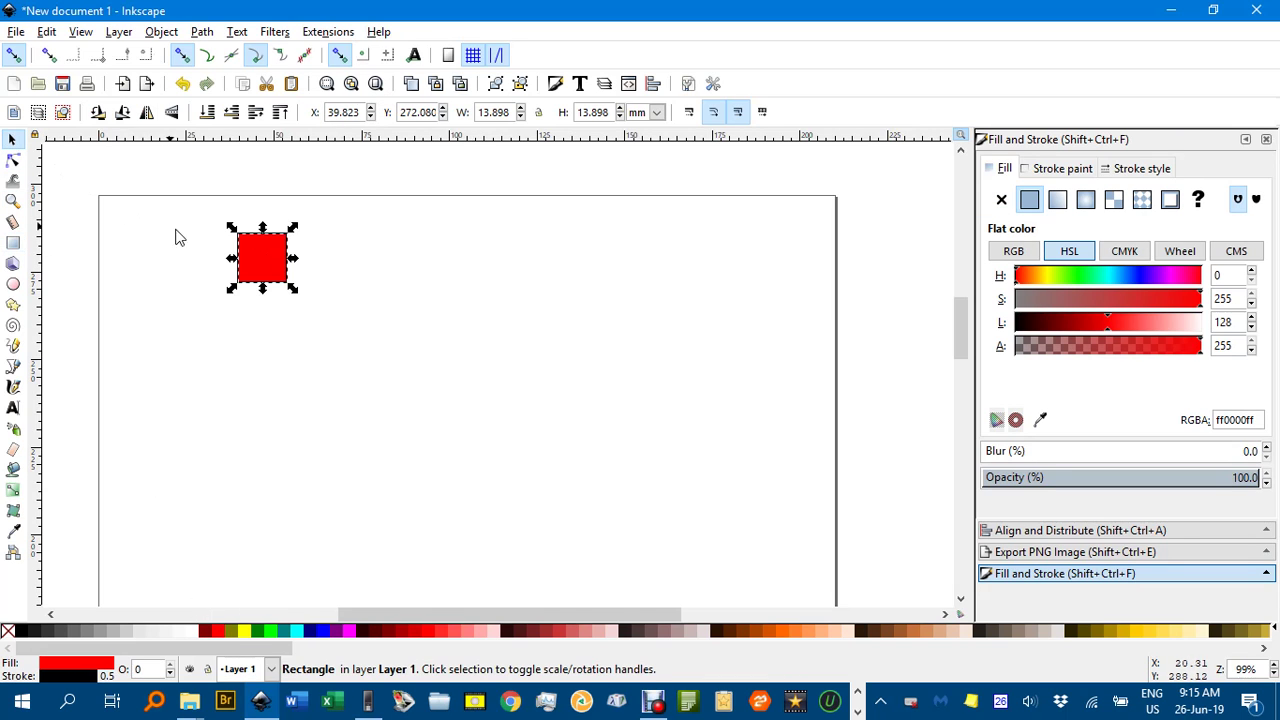
Duplicate the square into a row of three, filling the copies green (00ff00ff) and blue (0000ffff).
{"action": "left_click", "coordinate": [13, 139]}
{"action": "key", "text": "ctrl+d"}
{"action": "left_click_drag", "start_coordinate": [280, 277], "coordinate": [418, 277]}
{"action": "left_click", "coordinate": [336, 260]}
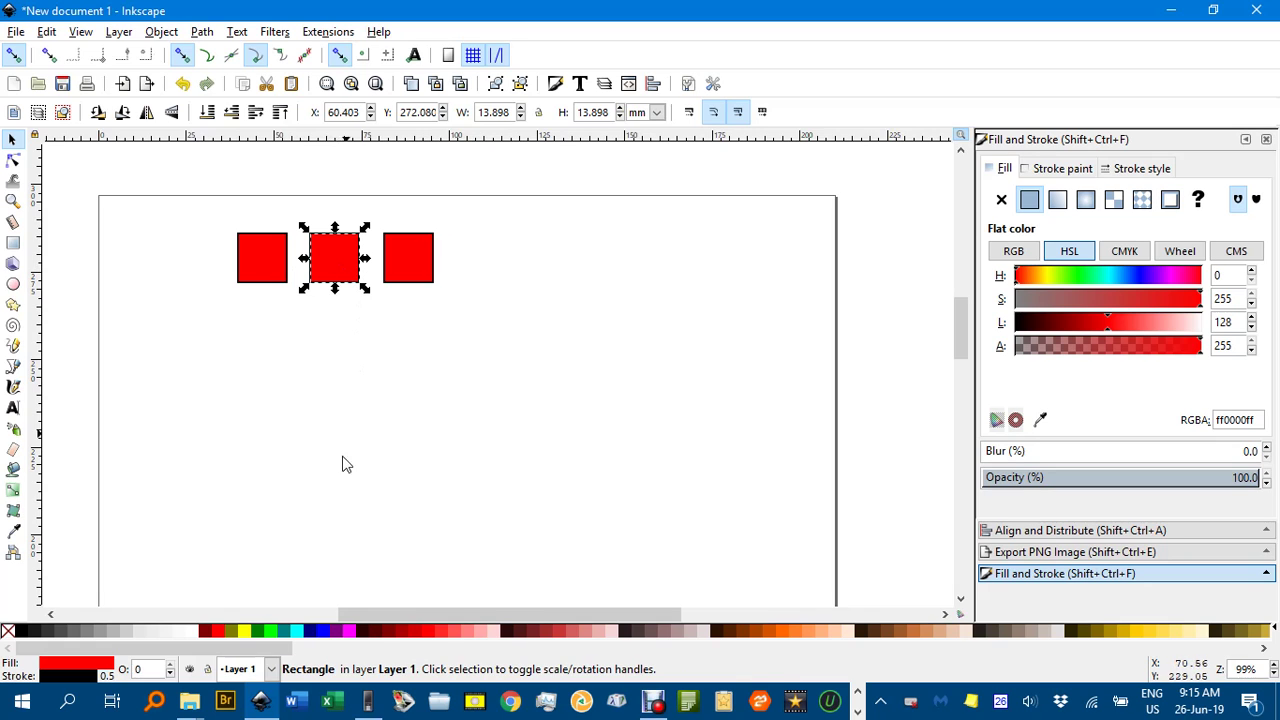
{"action": "left_click", "coordinate": [269, 631]}
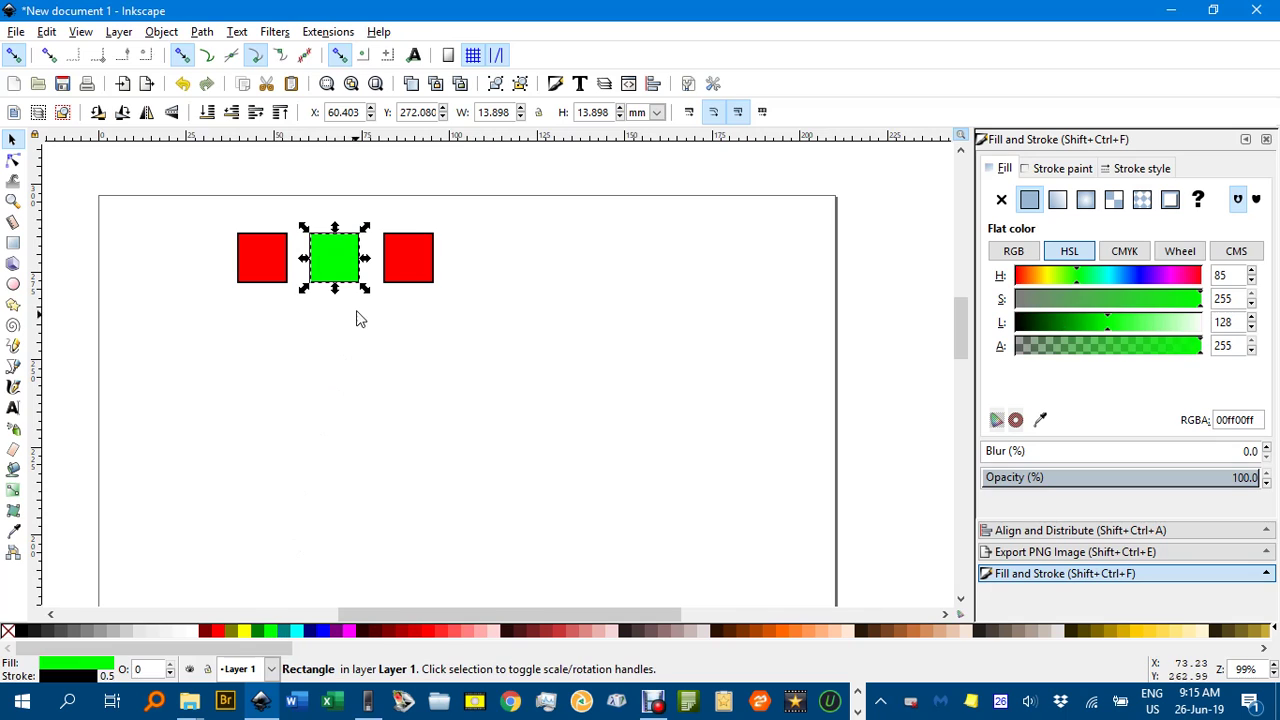
{"action": "left_click", "coordinate": [420, 277]}
{"action": "left_click", "coordinate": [324, 630]}
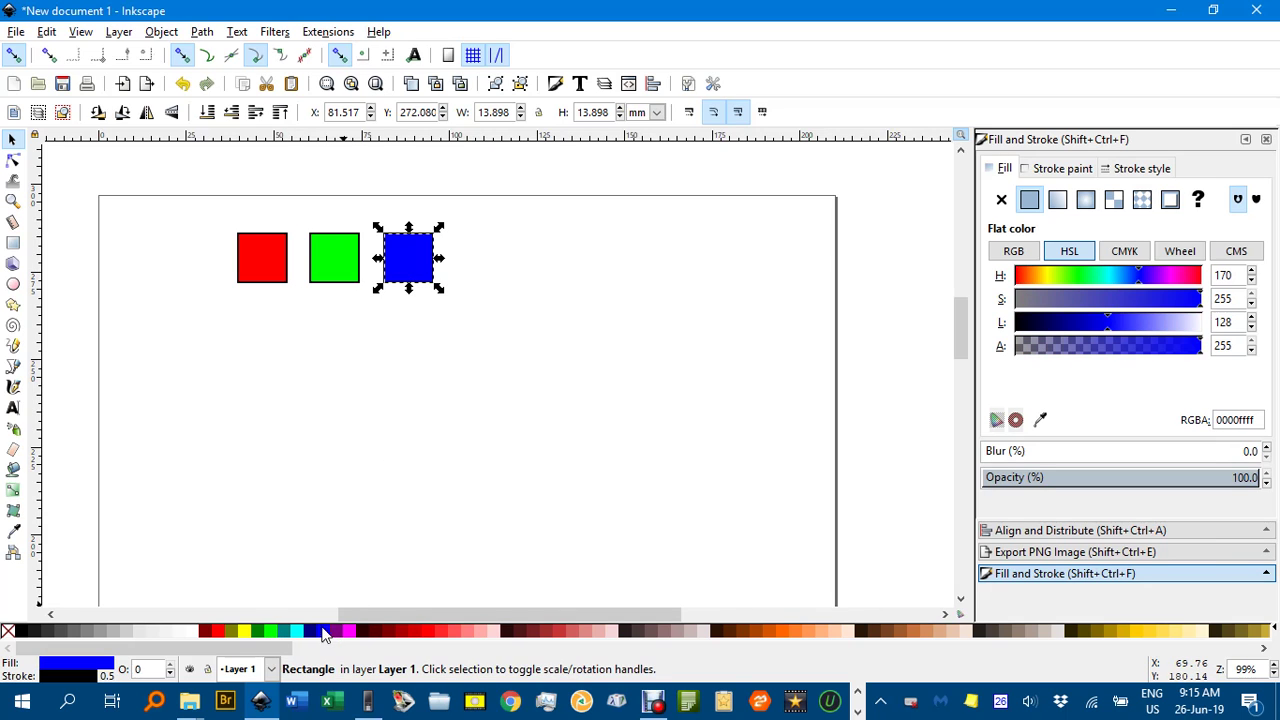
{"action": "left_click", "coordinate": [356, 402]}
{"action": "left_click", "coordinate": [258, 262]}
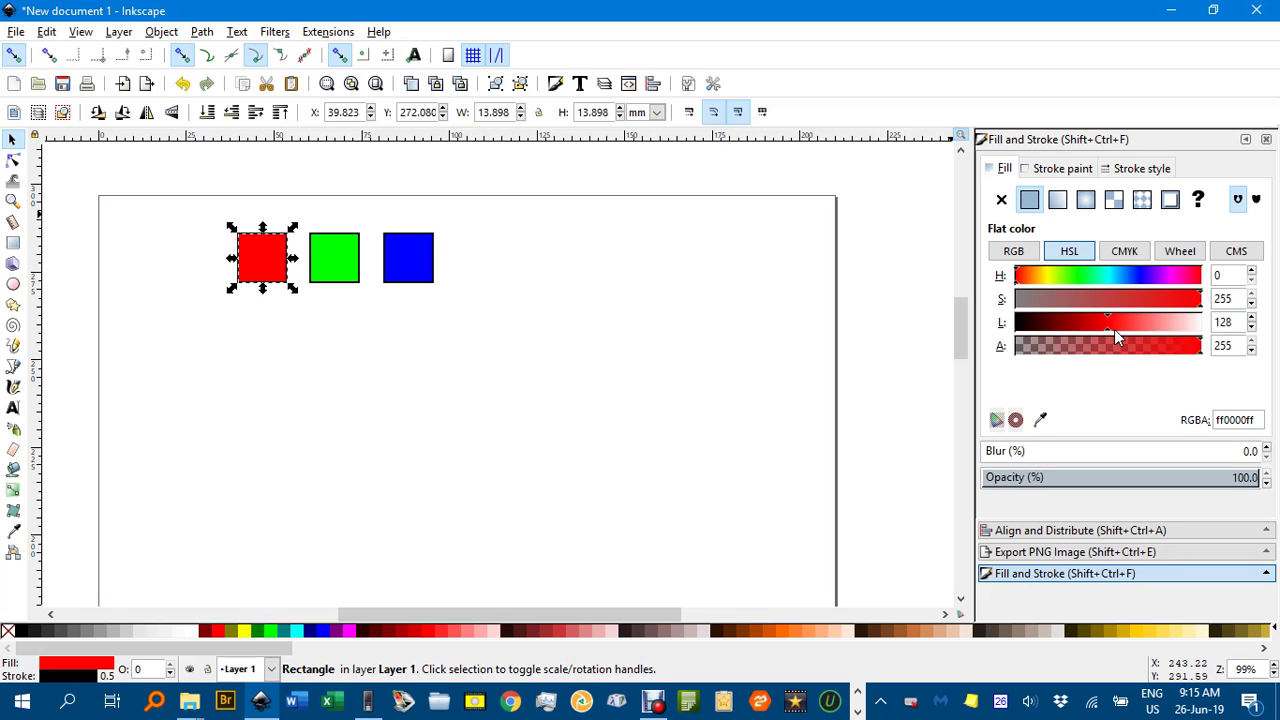
{"action": "left_click", "coordinate": [1012, 251]}
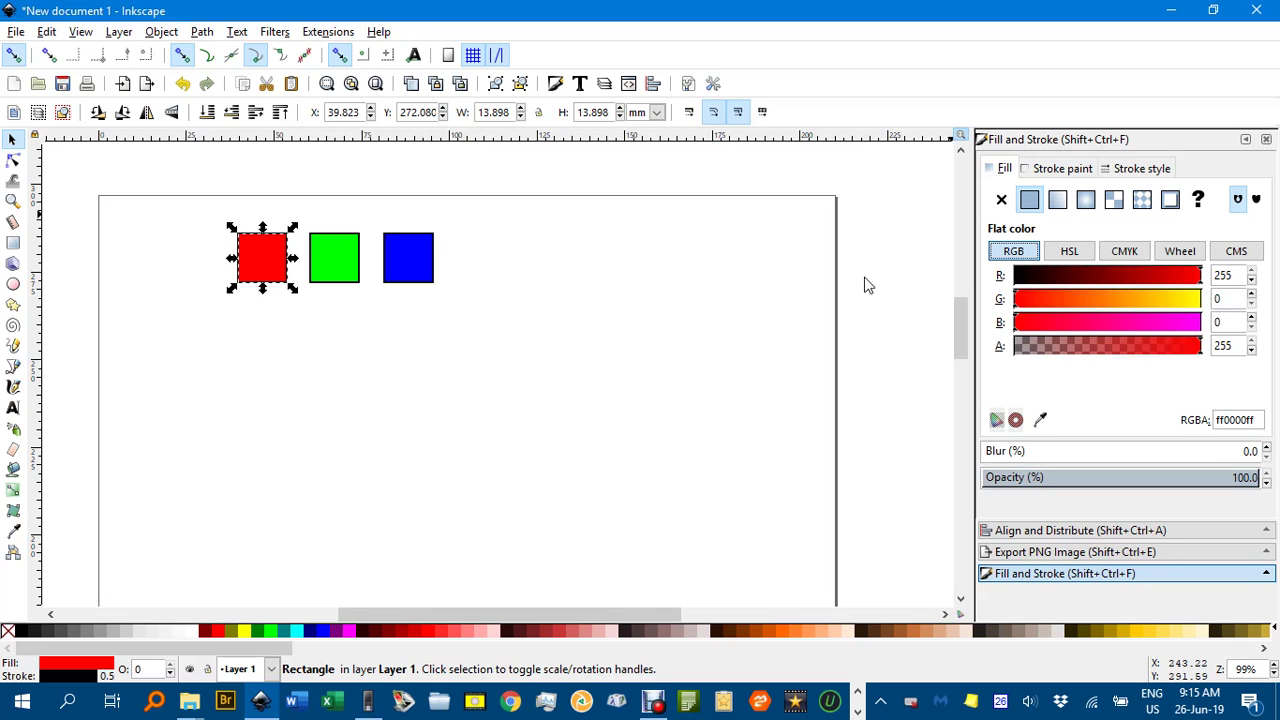
{"action": "left_click", "coordinate": [348, 268]}
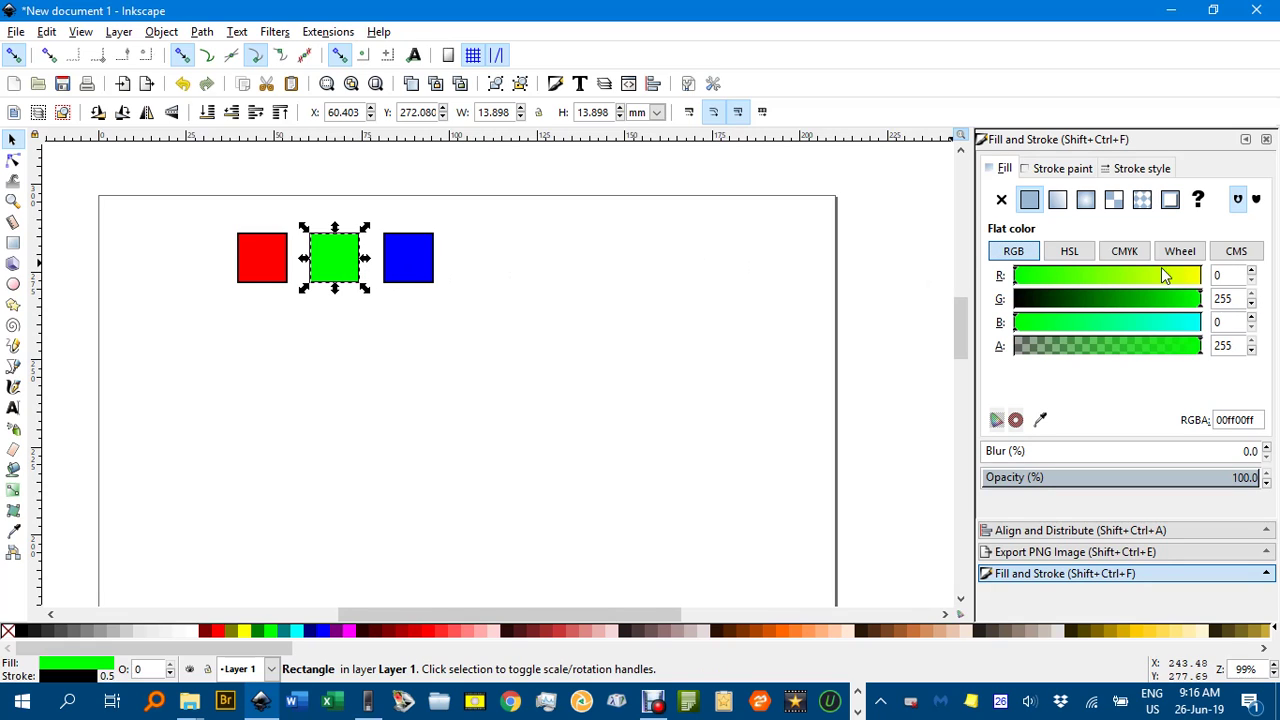
{"action": "left_click", "coordinate": [403, 252]}
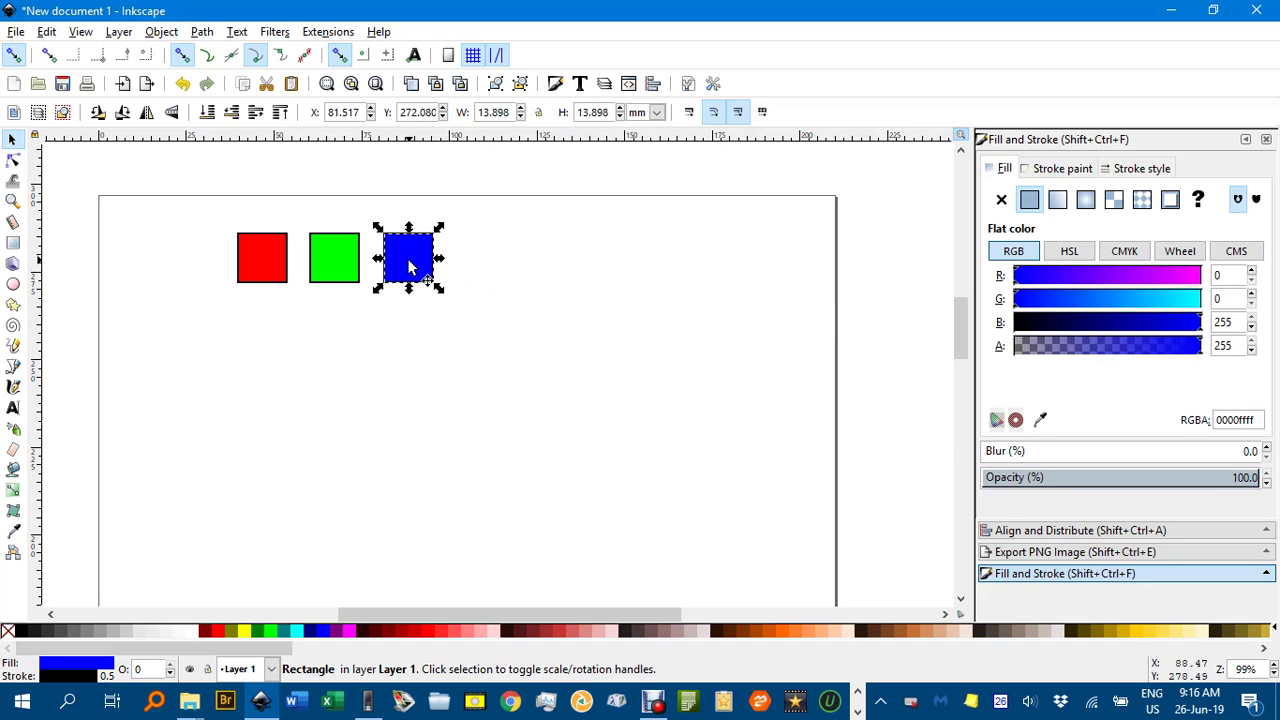
{"action": "left_click", "coordinate": [274, 266]}
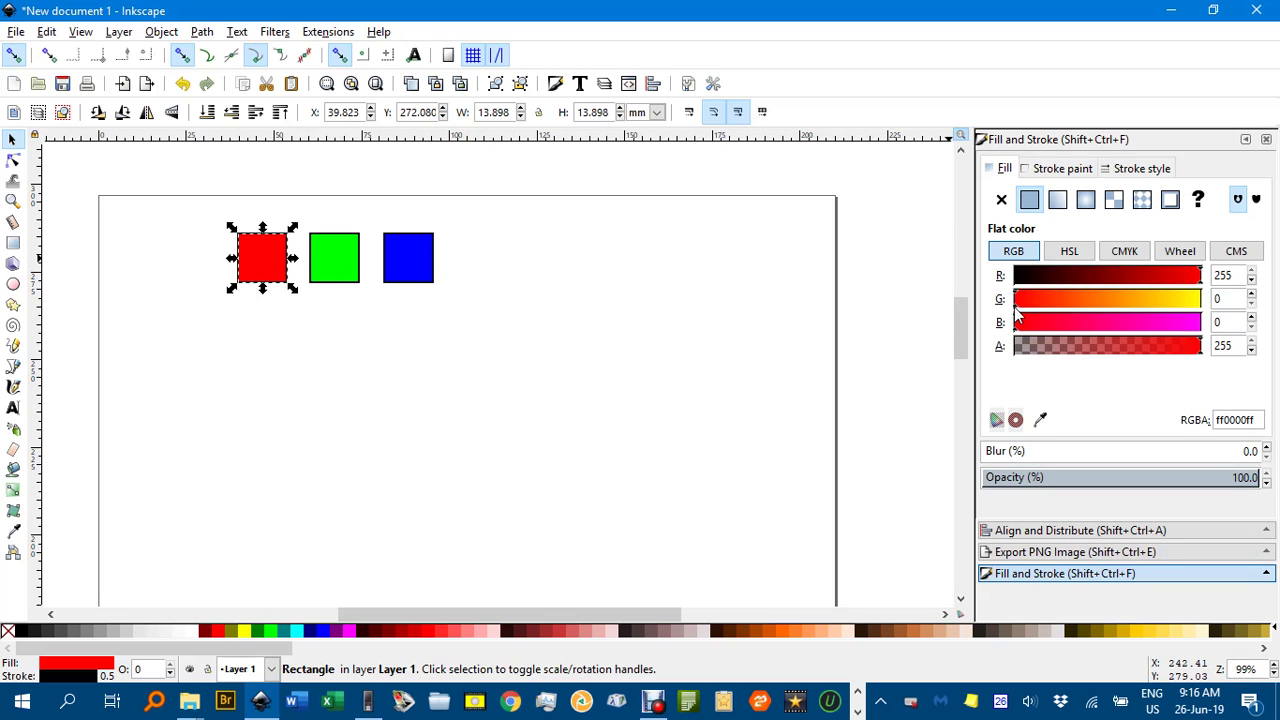
In HSL mode, lower the red square's lightness to deep red and raise the green's to pale green (98ff98ff).
{"action": "left_click", "coordinate": [1069, 252]}
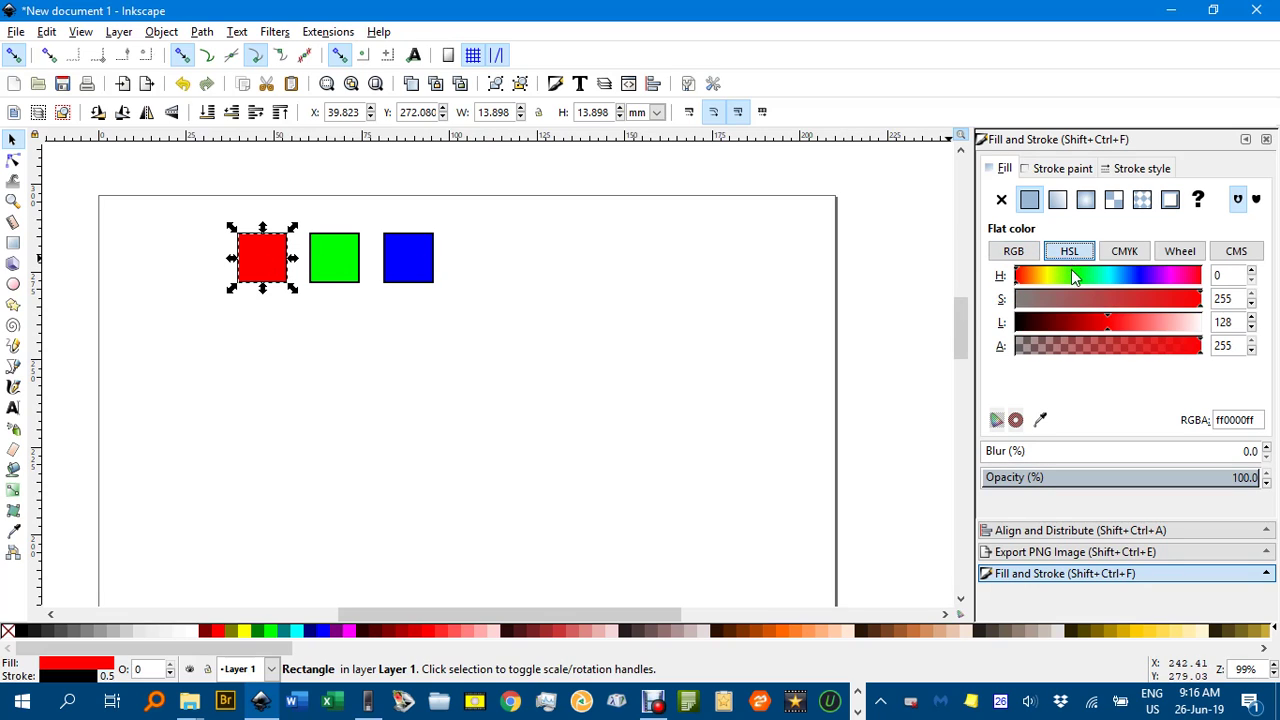
{"action": "left_click", "coordinate": [1104, 321]}
{"action": "left_click_drag", "start_coordinate": [1104, 315], "coordinate": [1074, 311]}
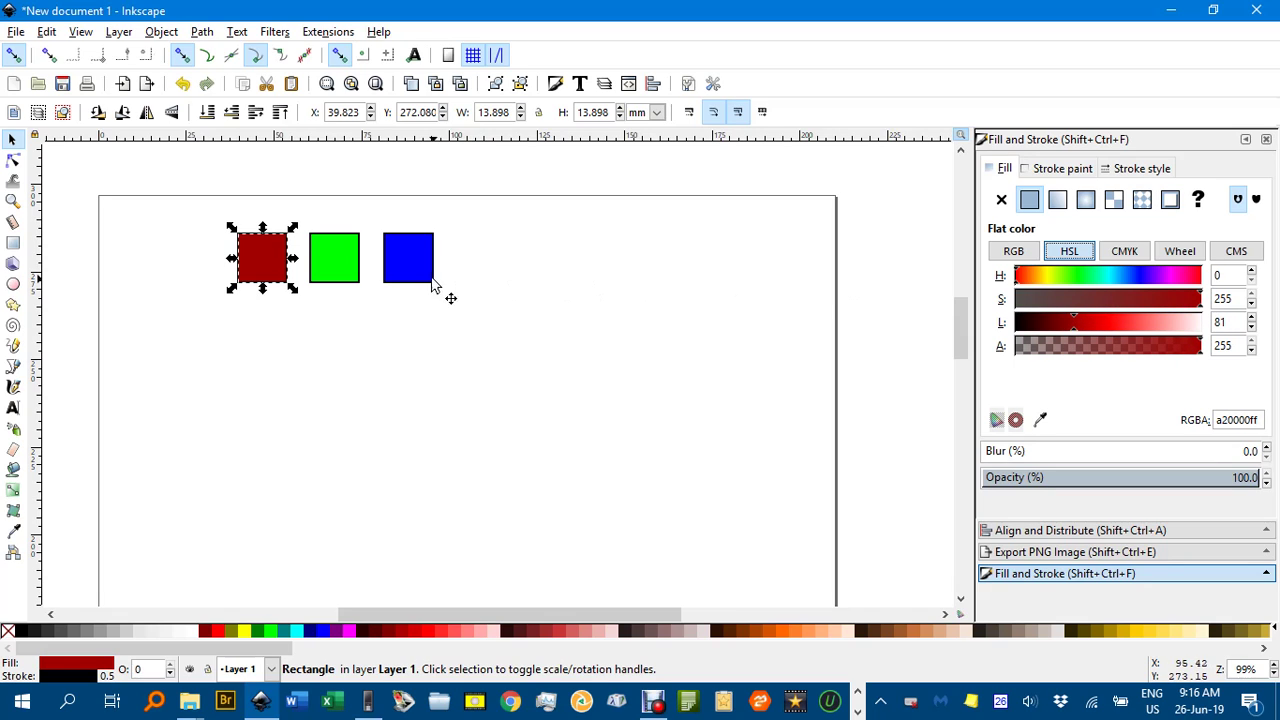
{"action": "left_click", "coordinate": [335, 258]}
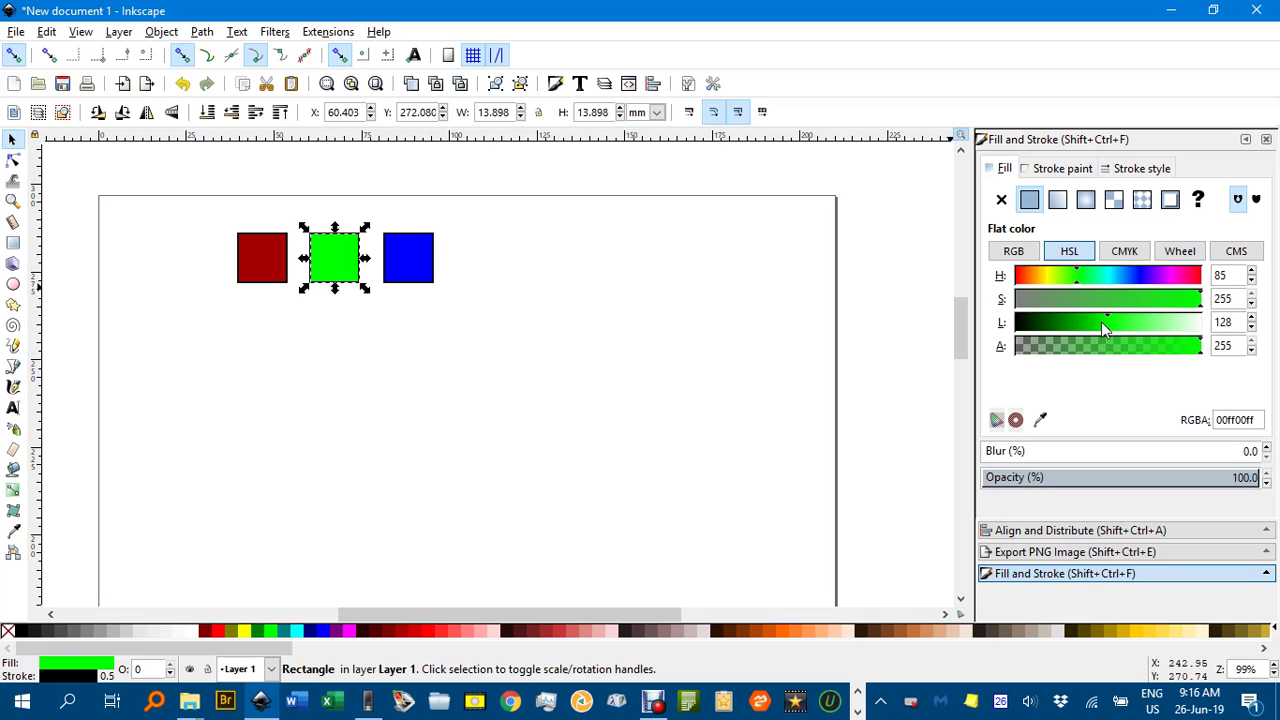
{"action": "left_click_drag", "start_coordinate": [1104, 326], "coordinate": [1163, 328]}
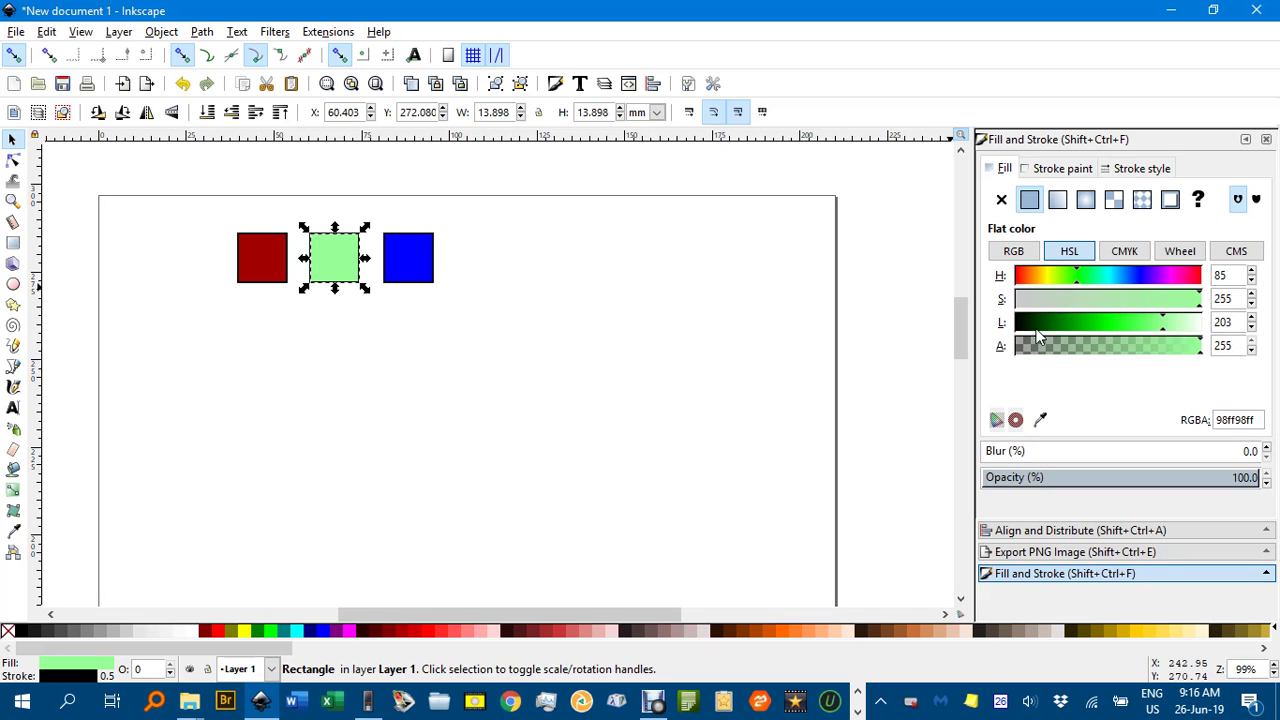
Shift the blue square's hue to a lighter azure, then deselect.
{"action": "left_click", "coordinate": [421, 268]}
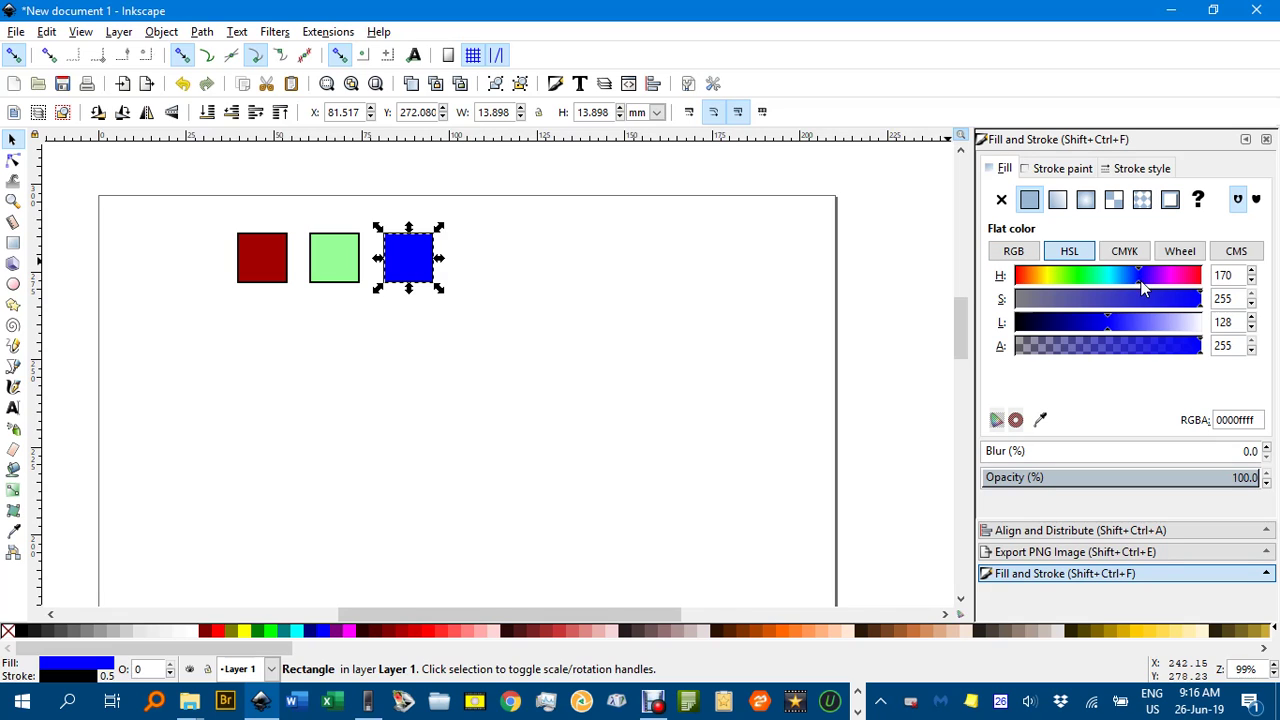
{"action": "left_click_drag", "start_coordinate": [1143, 281], "coordinate": [1114, 276]}
{"action": "left_click", "coordinate": [1137, 277]}
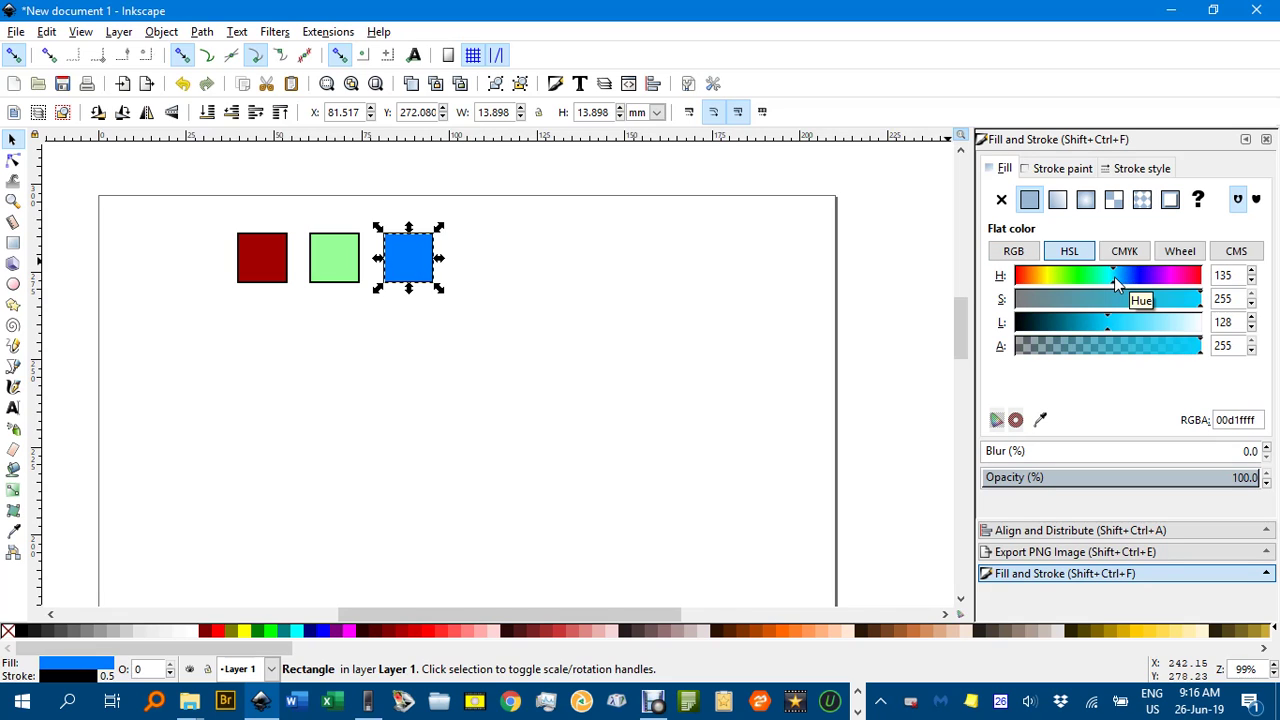
{"action": "left_click", "coordinate": [641, 277]}
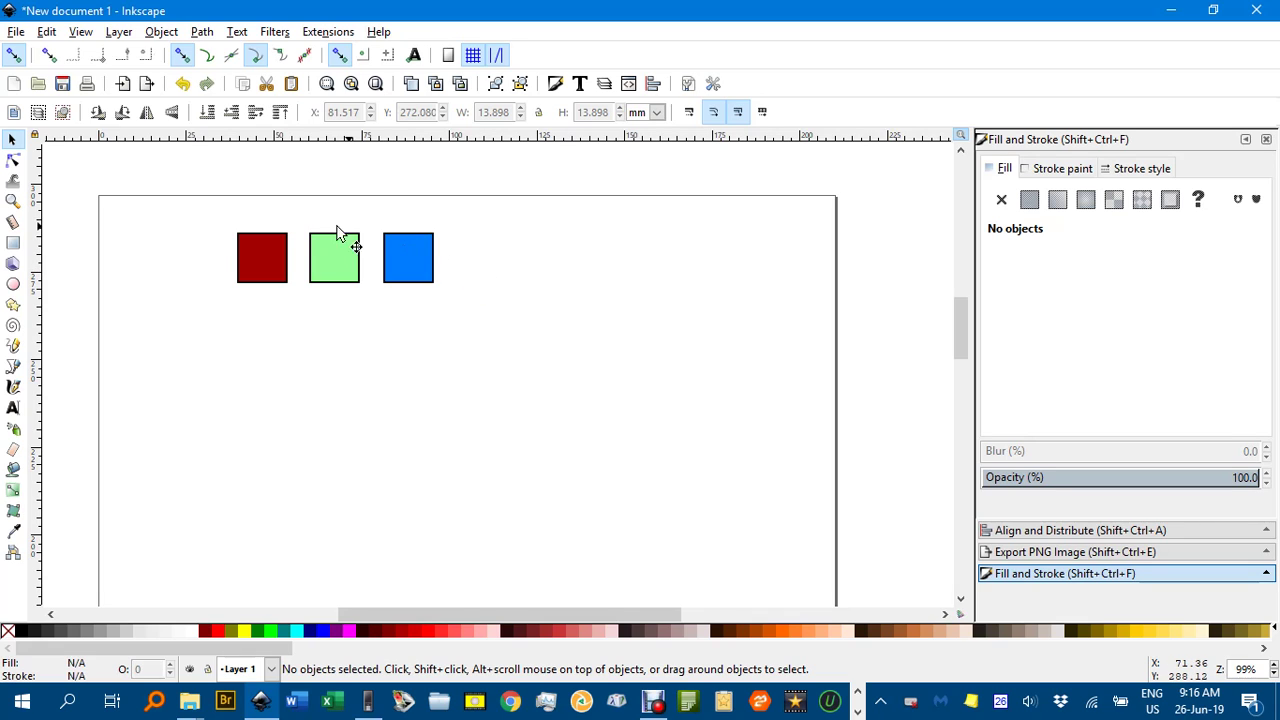
{"action": "left_click", "coordinate": [271, 257]}
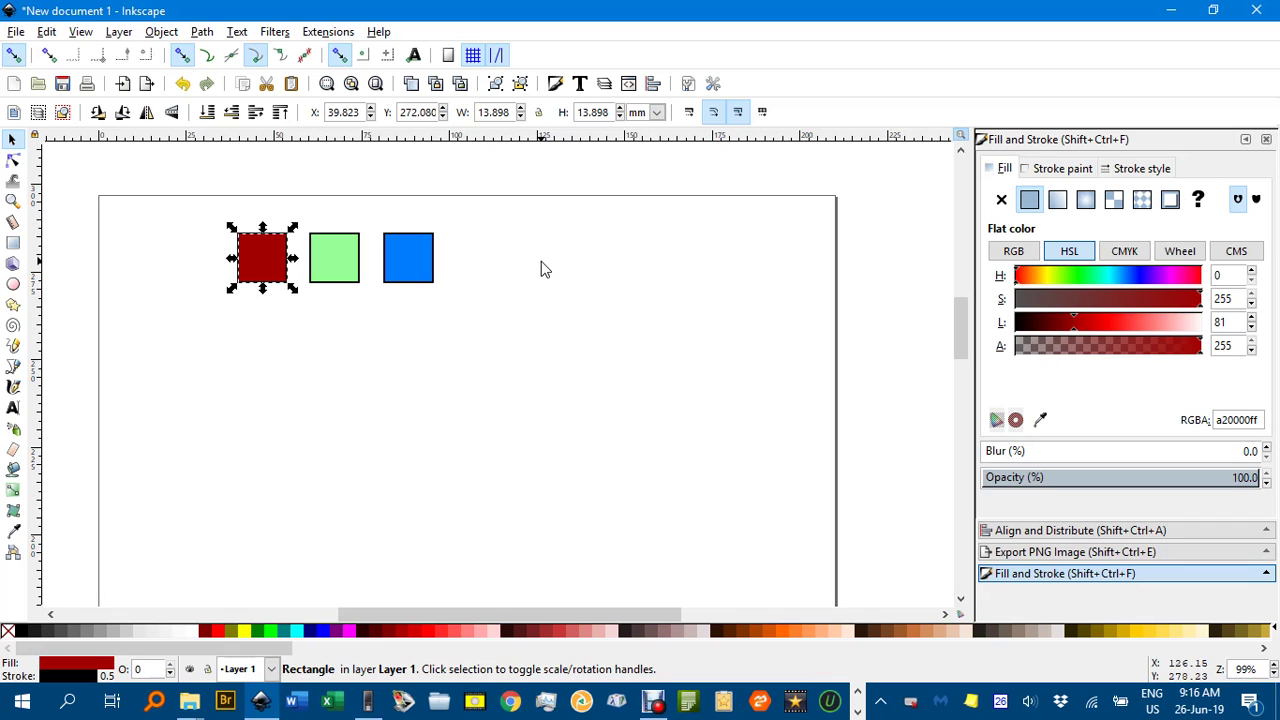
{"action": "left_click", "coordinate": [1016, 253]}
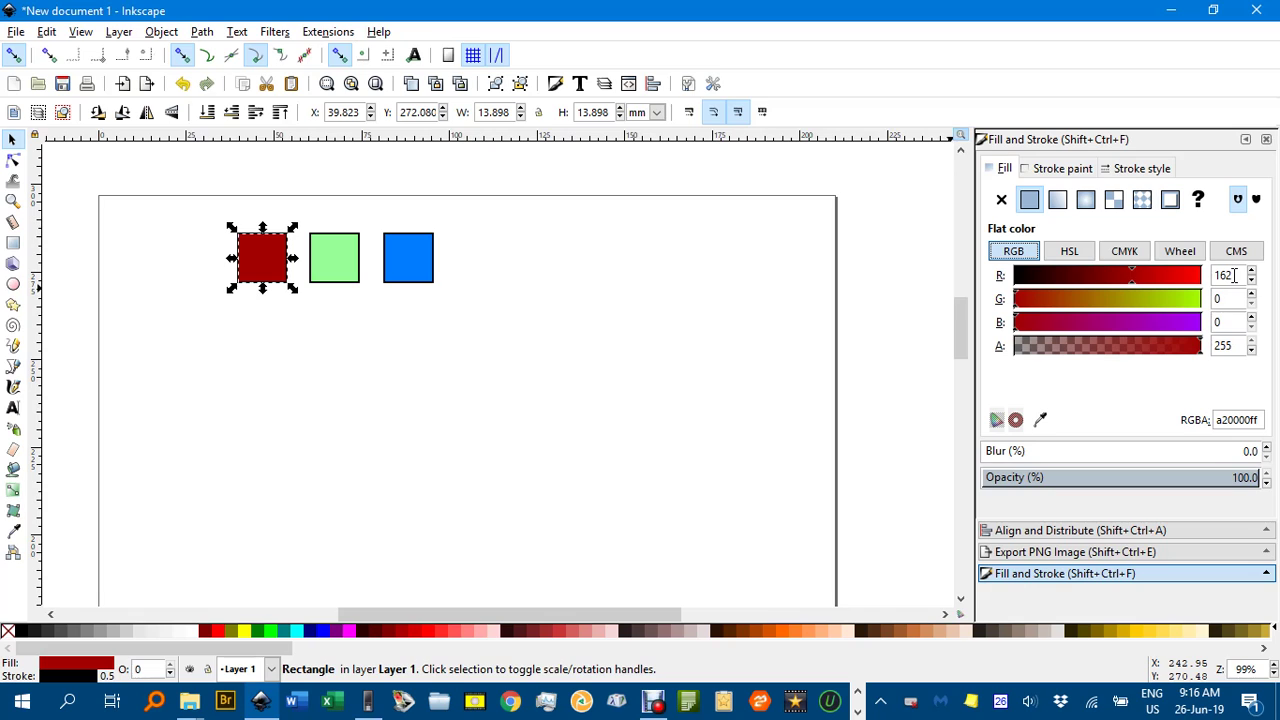
{"action": "left_click", "coordinate": [331, 271]}
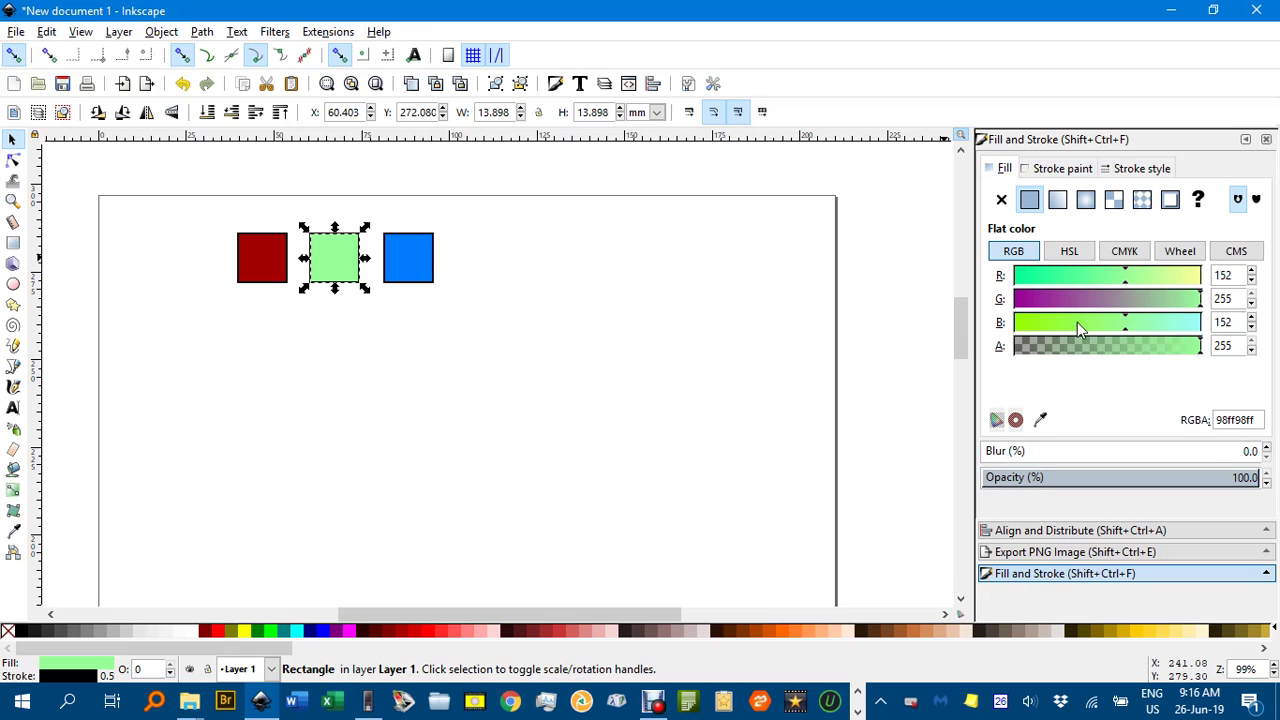
{"action": "left_click", "coordinate": [408, 256]}
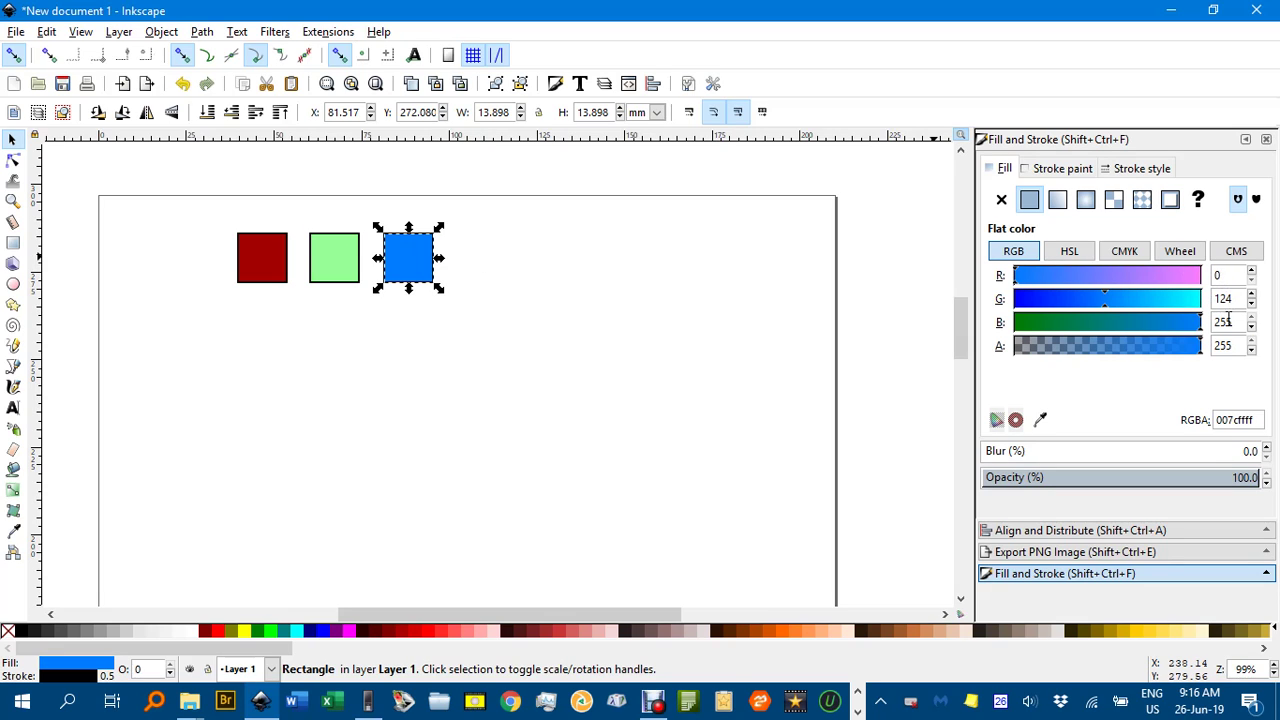
{"action": "left_click", "coordinate": [538, 275]}
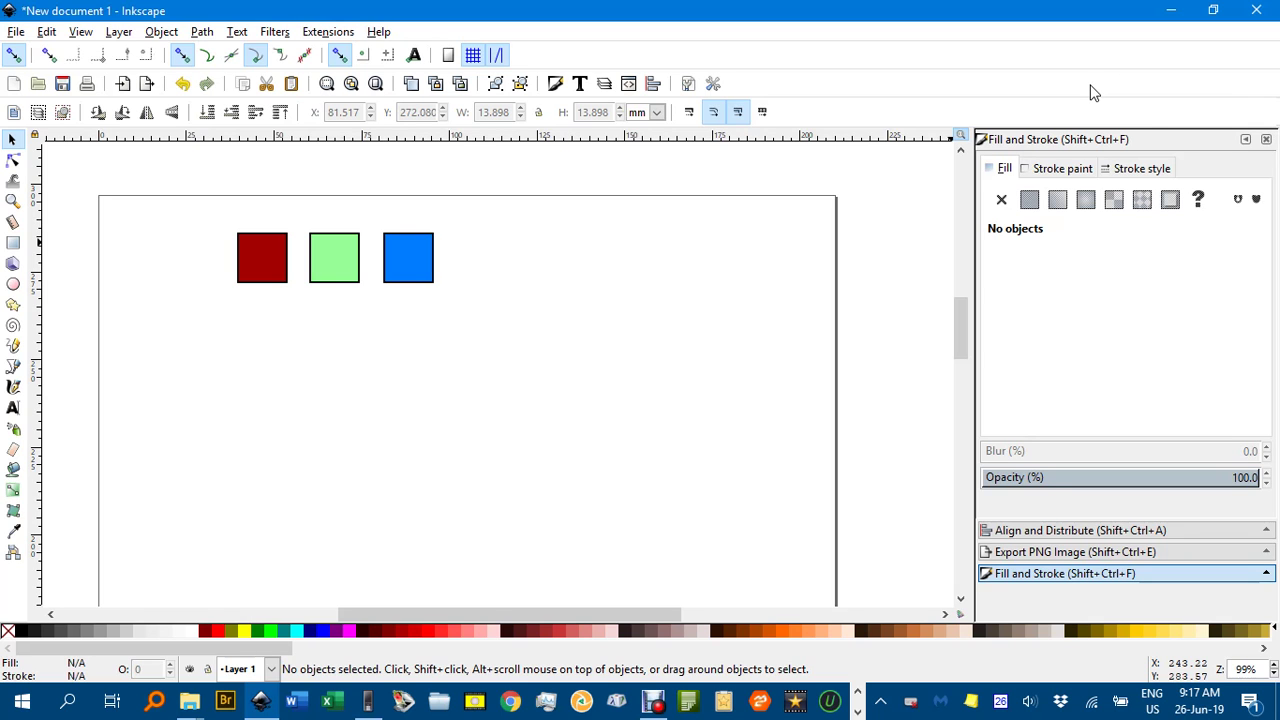
{"action": "left_click", "coordinate": [1171, 10]}
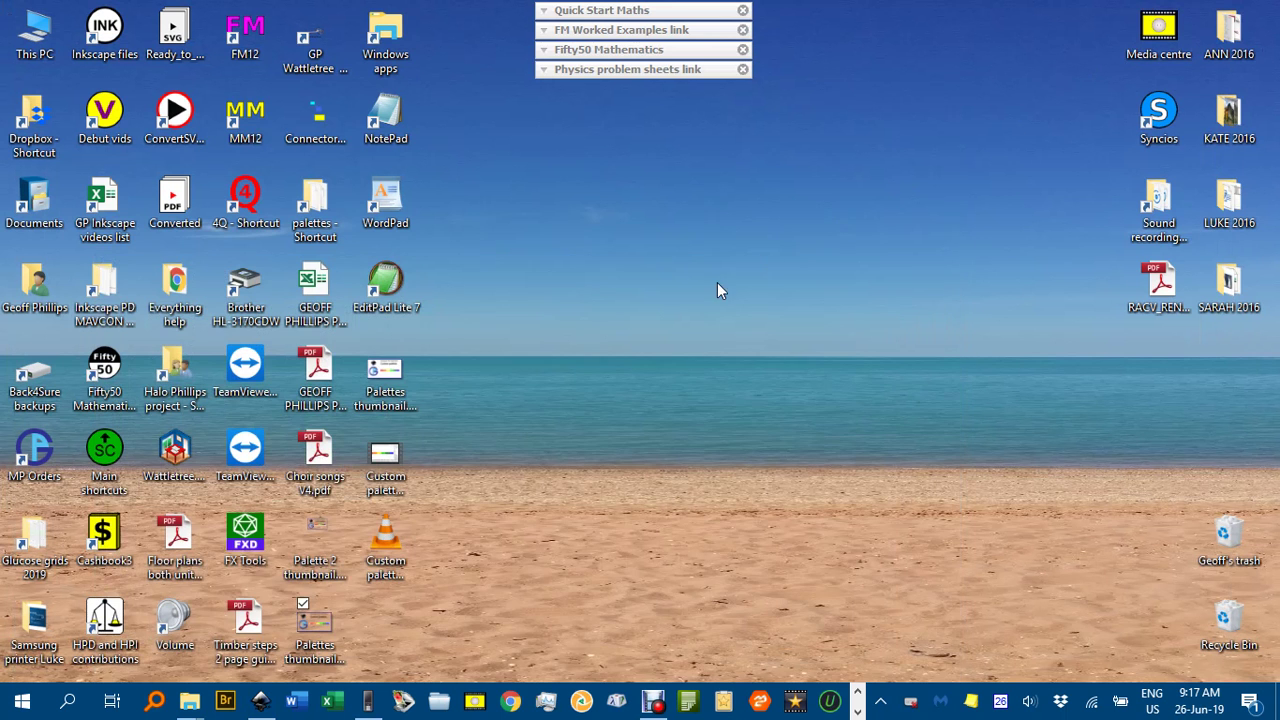
Browse from This PC through OS (C:) > Program Files > Inkscape > share.
{"action": "left_click", "coordinate": [47, 48]}
{"action": "double_click", "coordinate": [47, 48]}
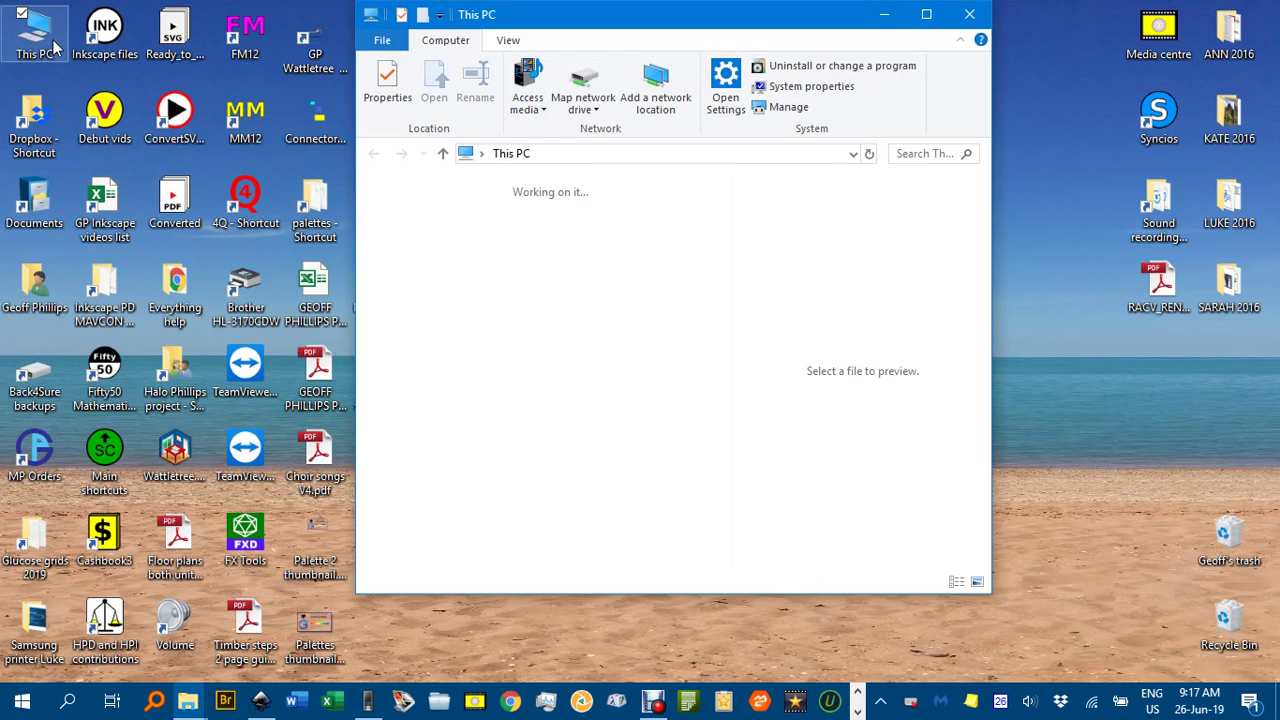
{"action": "left_click", "coordinate": [575, 233]}
{"action": "double_click", "coordinate": [575, 233]}
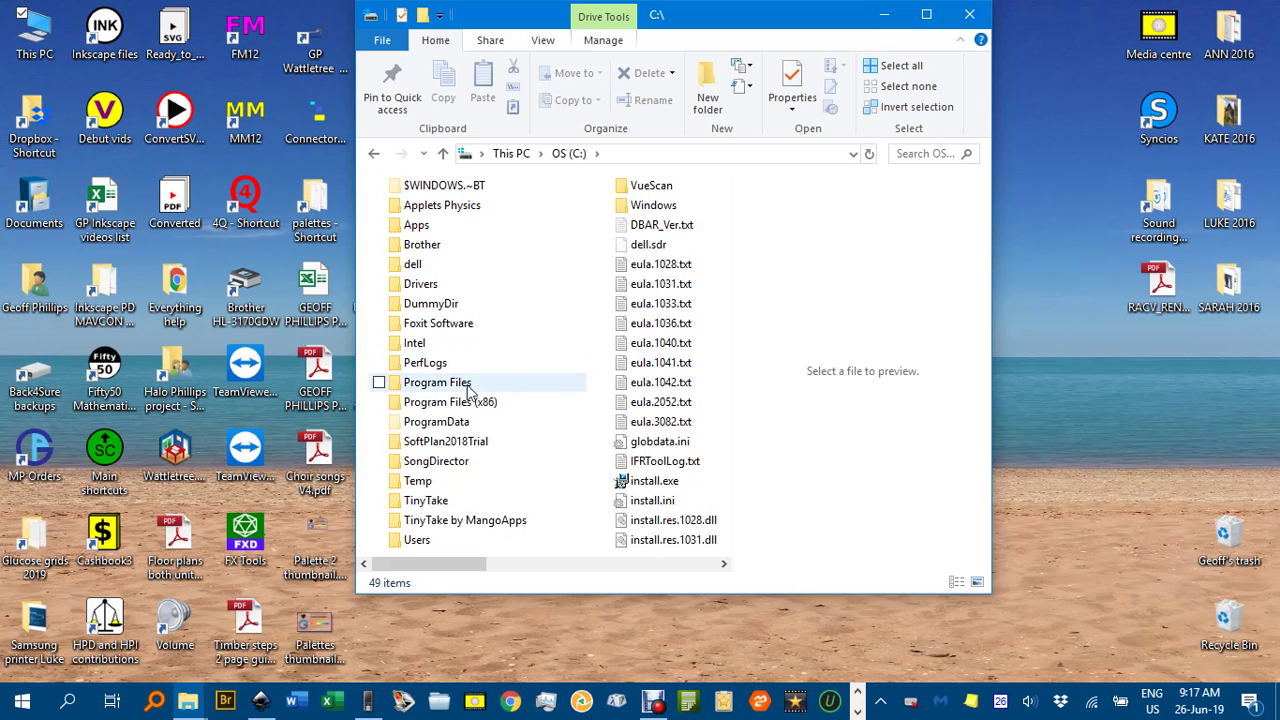
{"action": "double_click", "coordinate": [460, 383]}
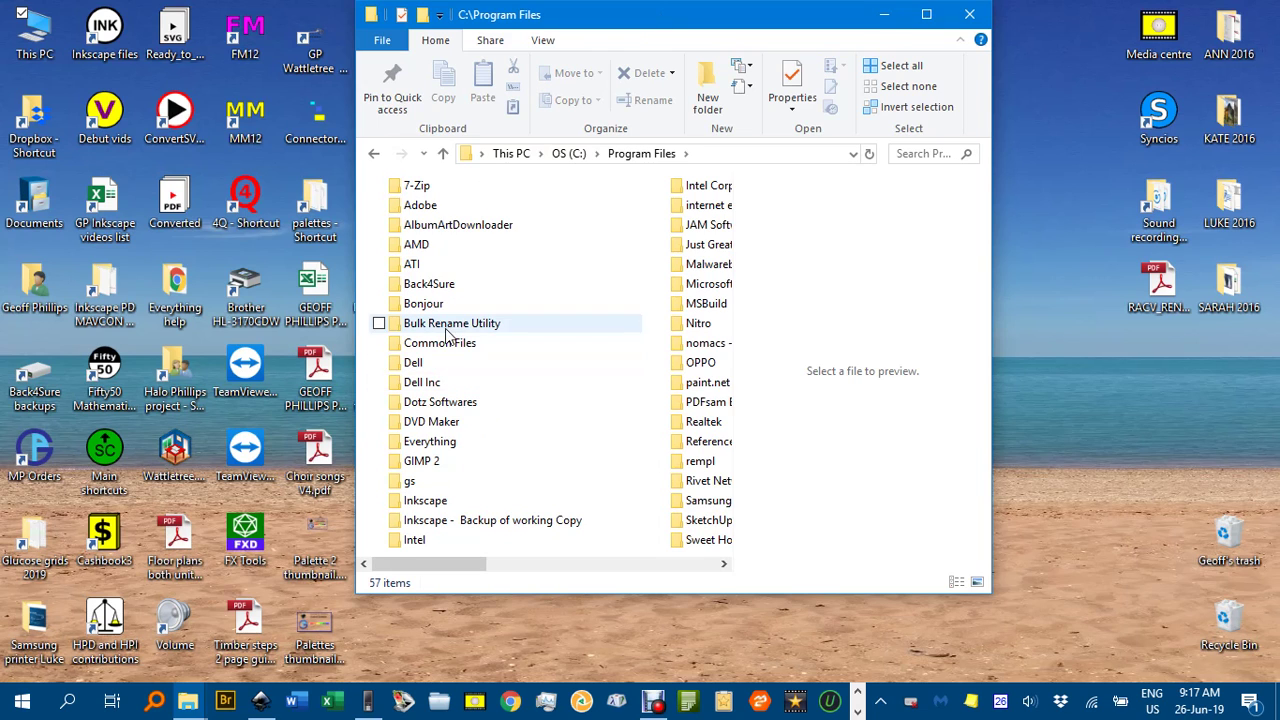
{"action": "double_click", "coordinate": [423, 500]}
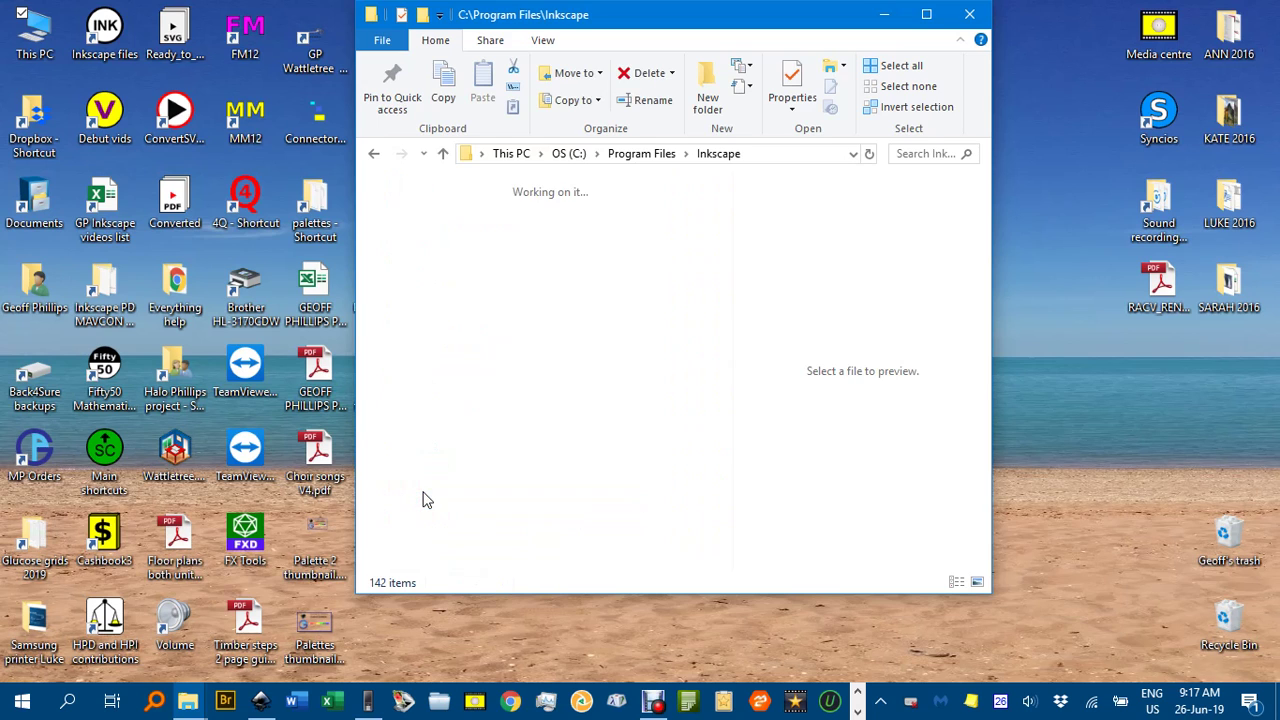
{"action": "double_click", "coordinate": [420, 264]}
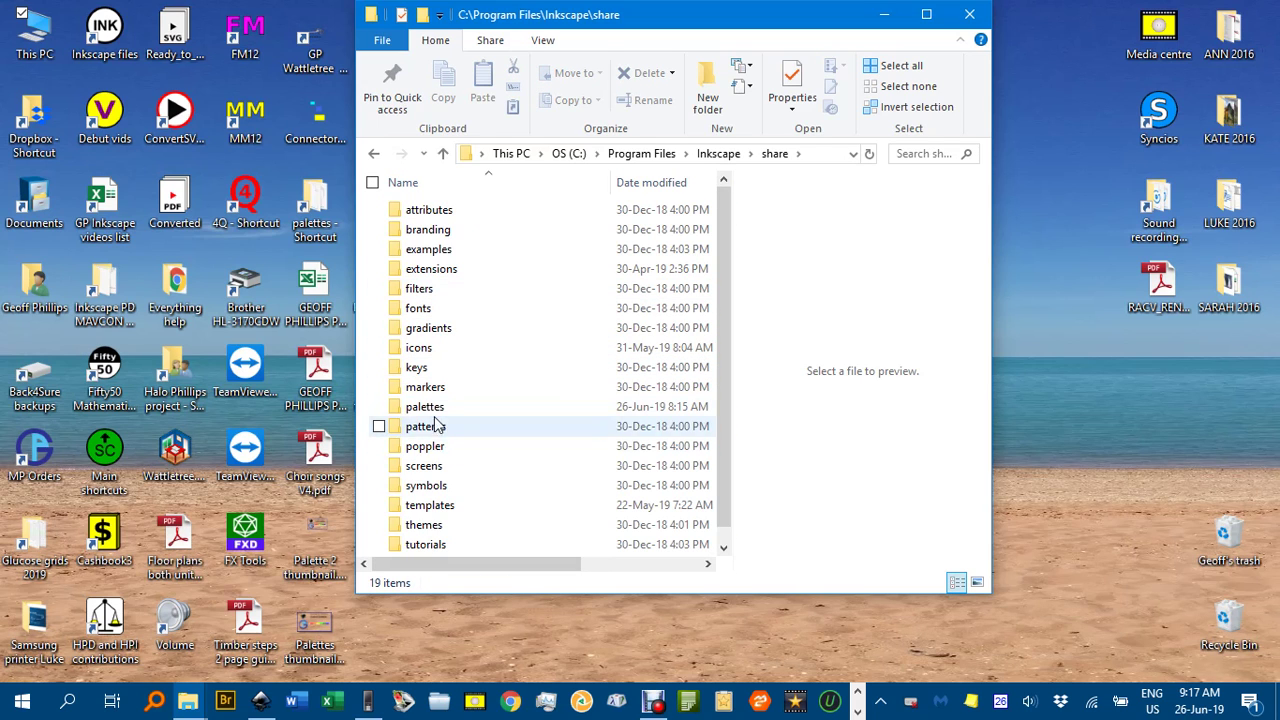
{"action": "left_click", "coordinate": [434, 410]}
Open share\palettes to list its 22 .gpl files, including the 673-byte Geoff.gpl.
{"action": "double_click", "coordinate": [433, 409]}
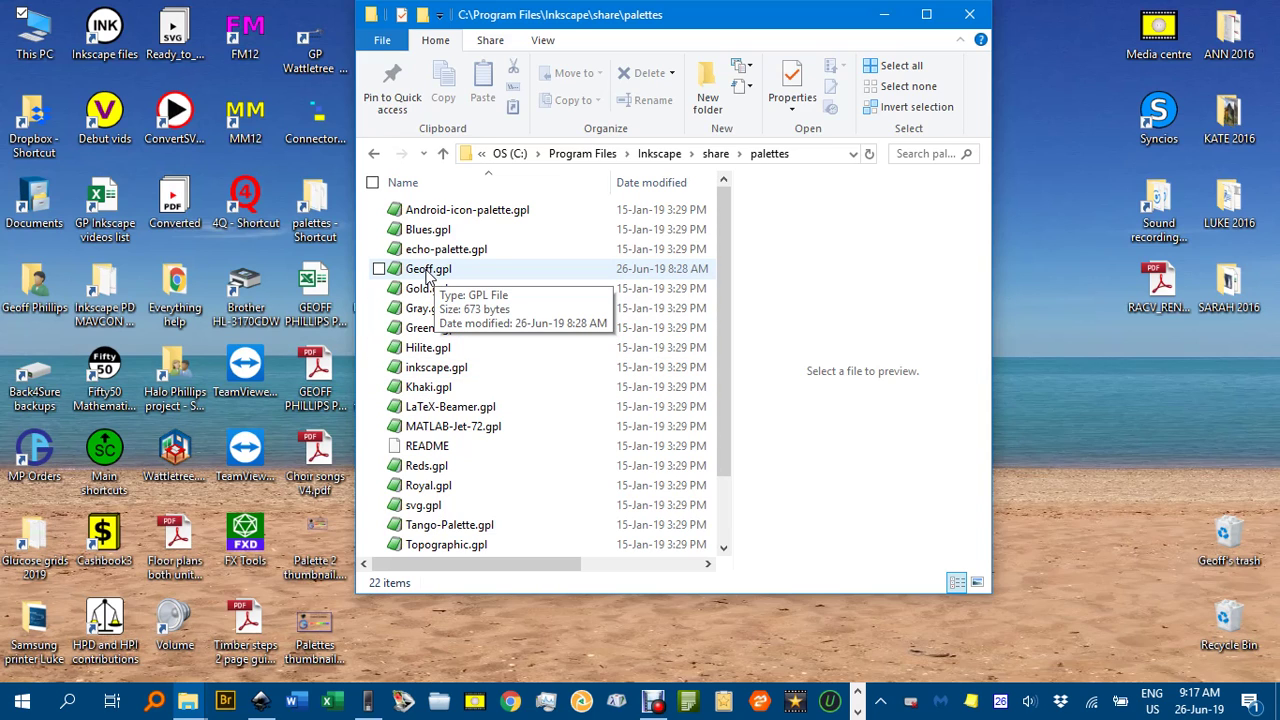
{"action": "right_click", "coordinate": [428, 272]}
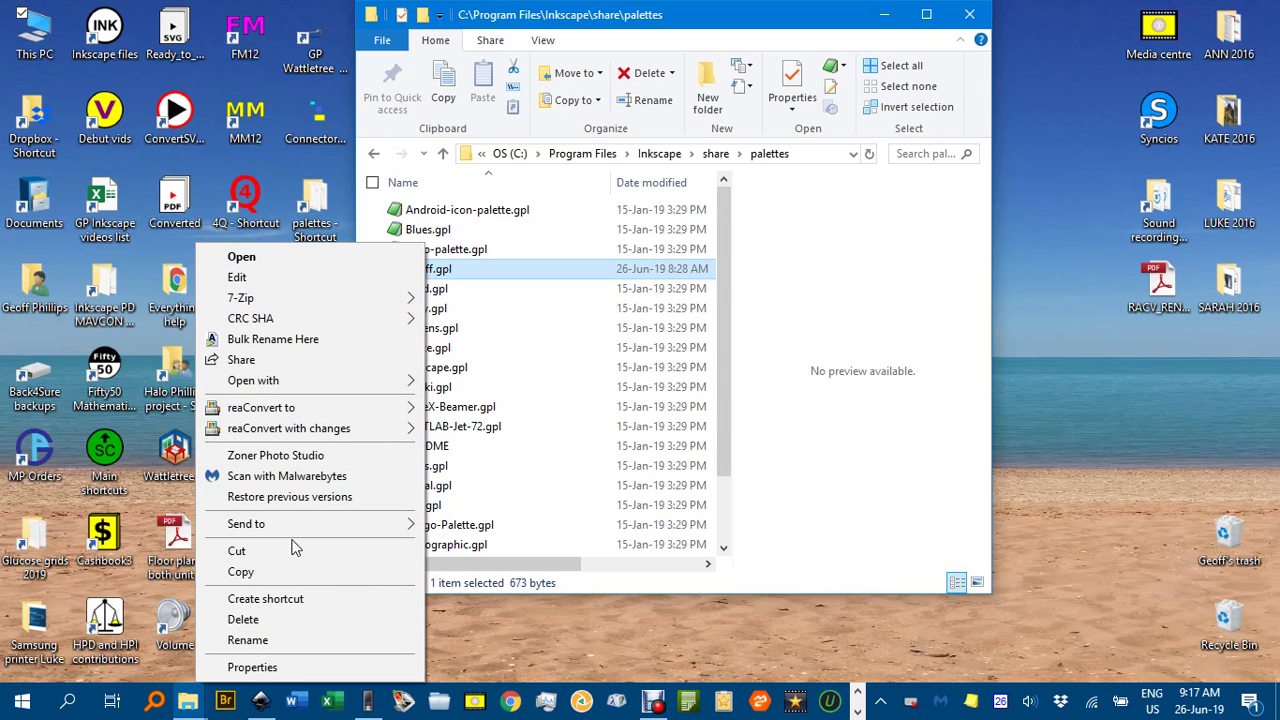
{"action": "mouse_move", "coordinate": [357, 383]}
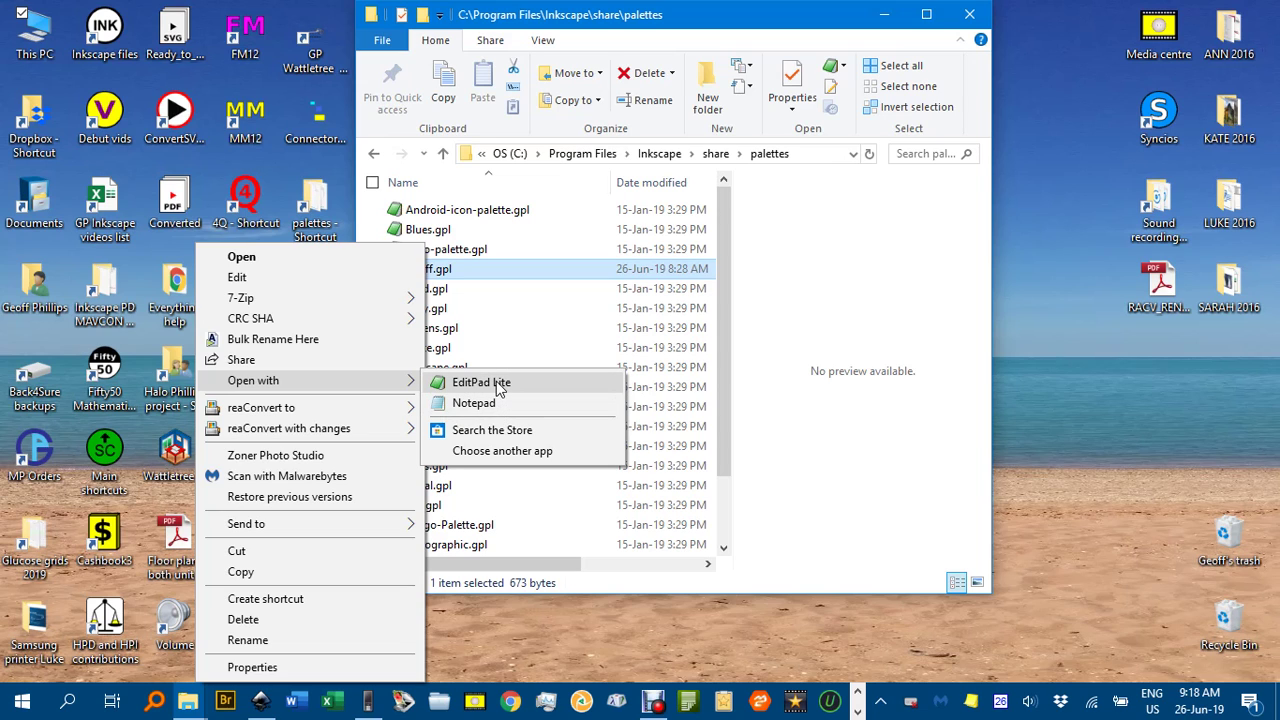
{"action": "left_click", "coordinate": [521, 451]}
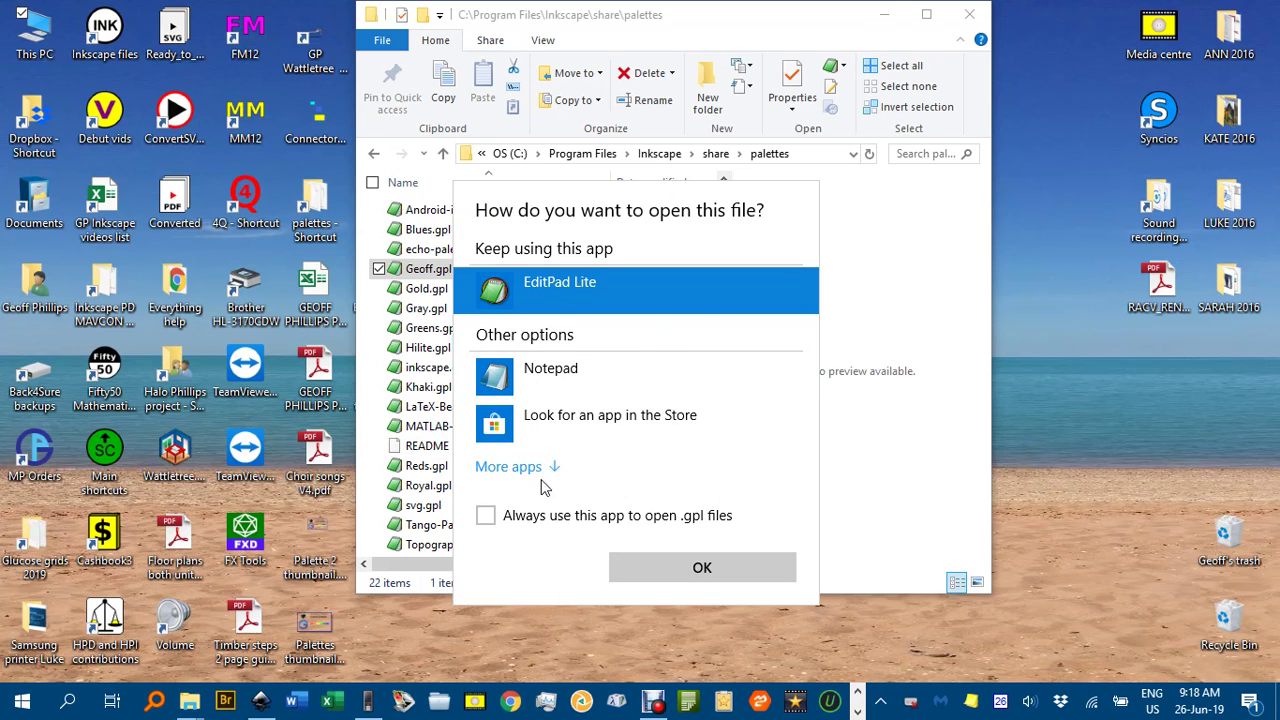
{"action": "left_click", "coordinate": [510, 467]}
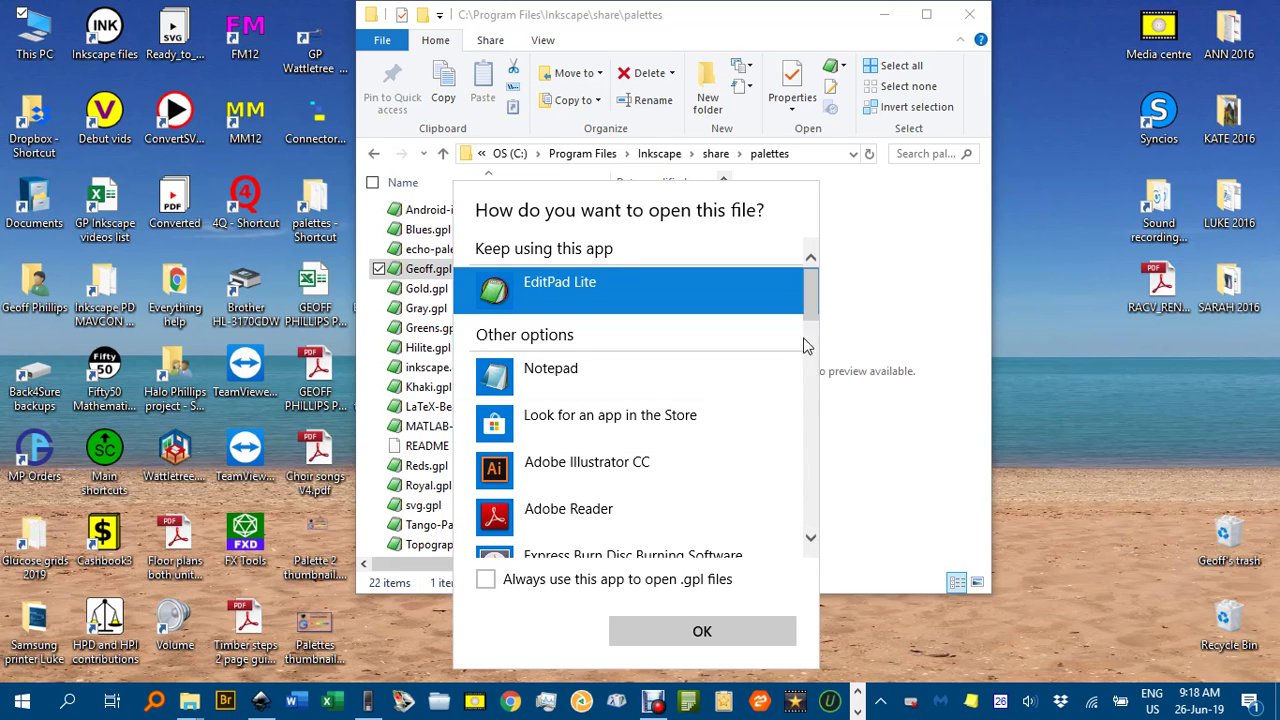
{"action": "left_click_drag", "start_coordinate": [807, 310], "coordinate": [808, 535]}
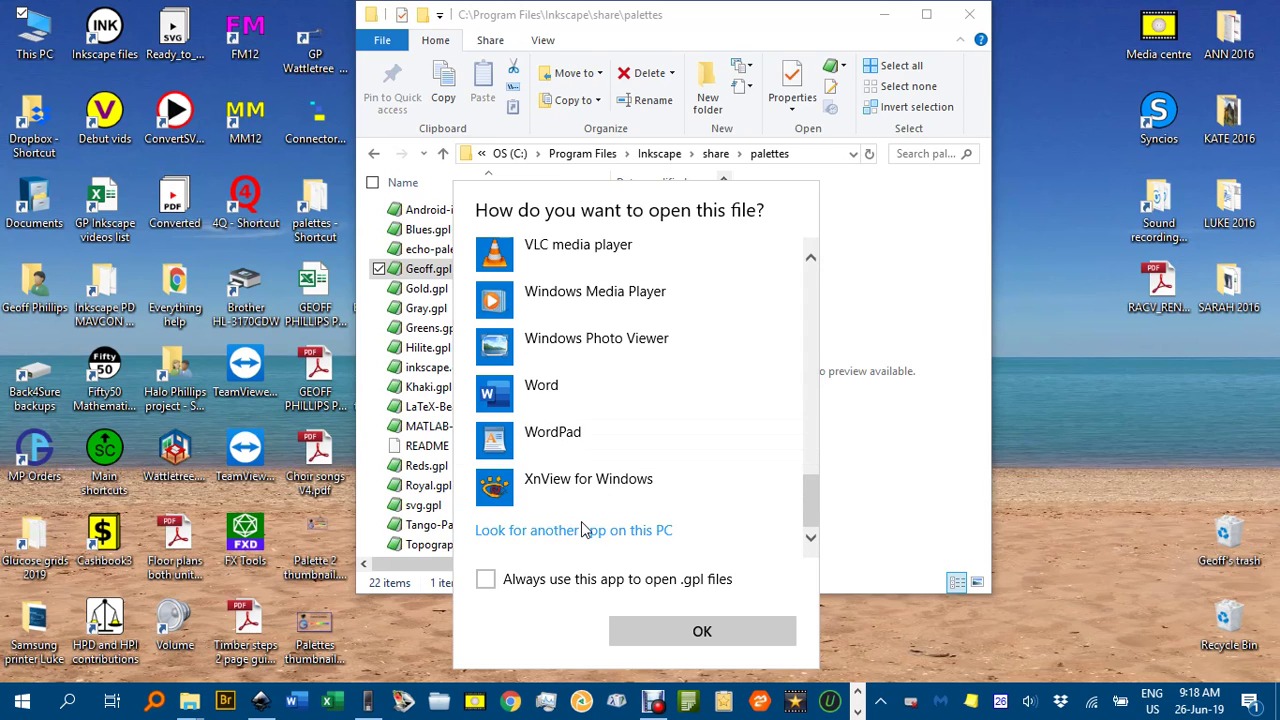
{"action": "left_click", "coordinate": [545, 536]}
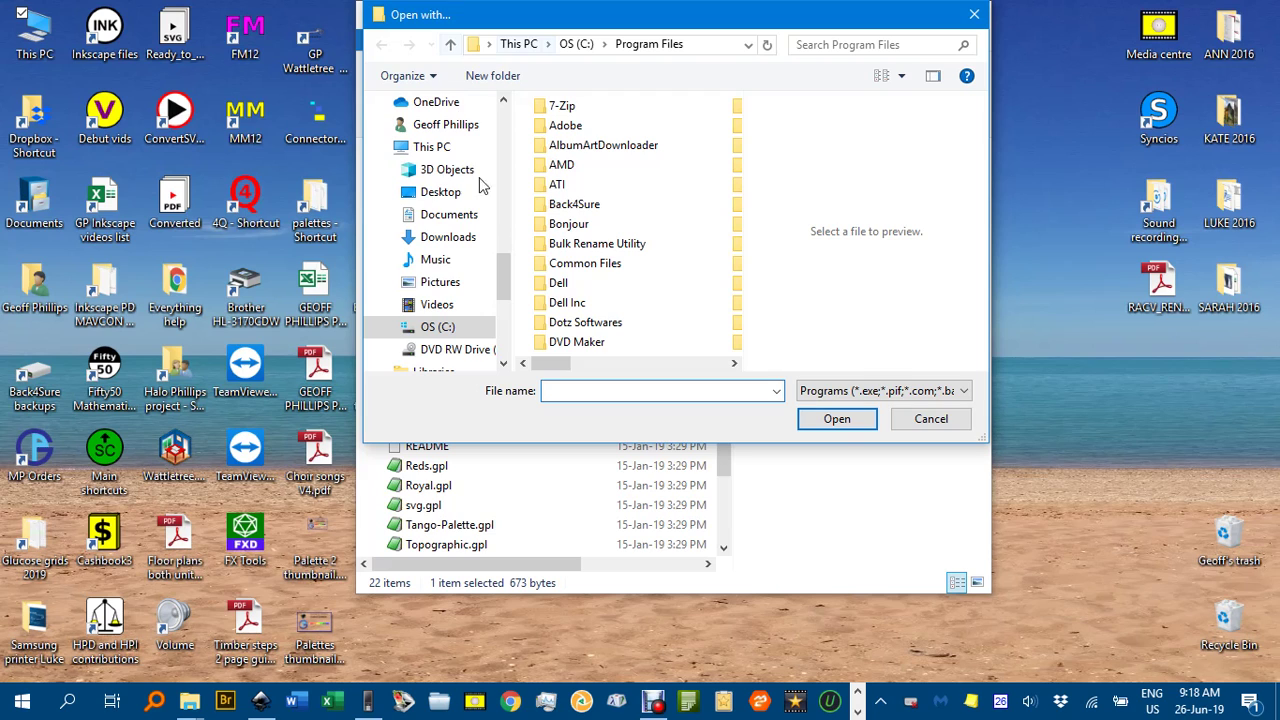
{"action": "left_click", "coordinate": [452, 45]}
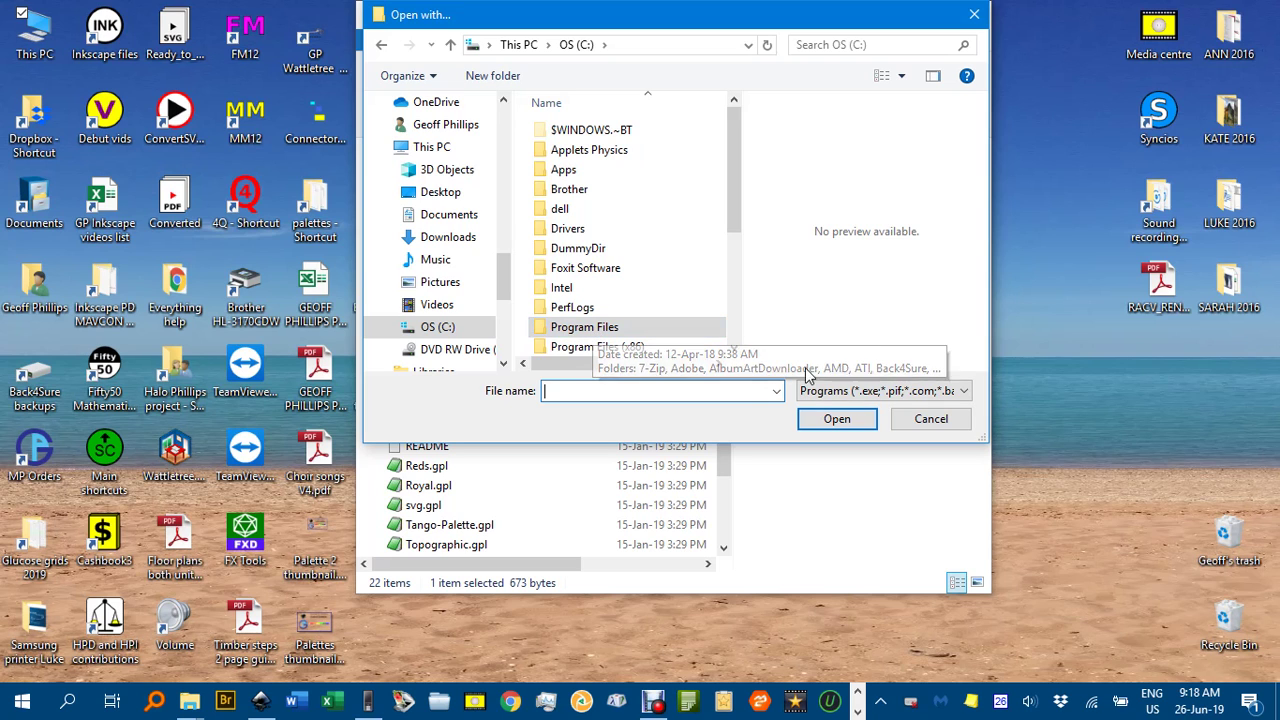
{"action": "left_click", "coordinate": [929, 418]}
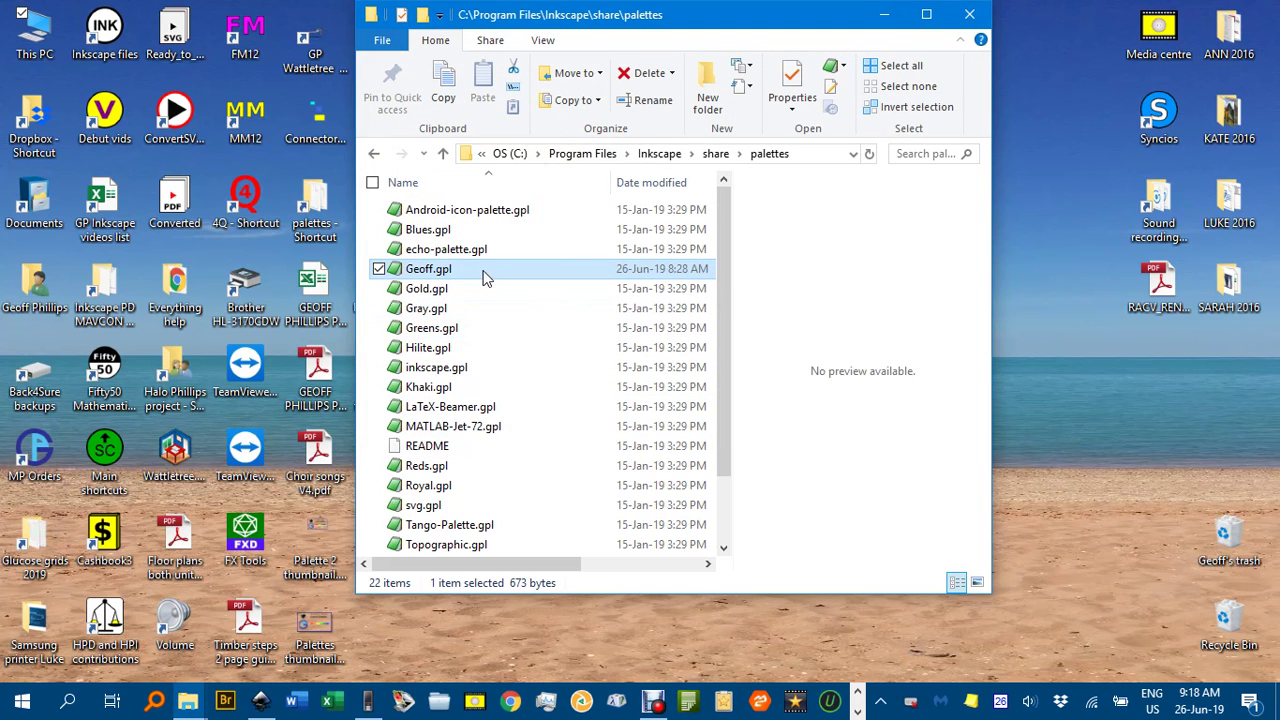
Open Geoff.gpl in EditPad Lite through Open with > Choose another app.
{"action": "right_click", "coordinate": [461, 270]}
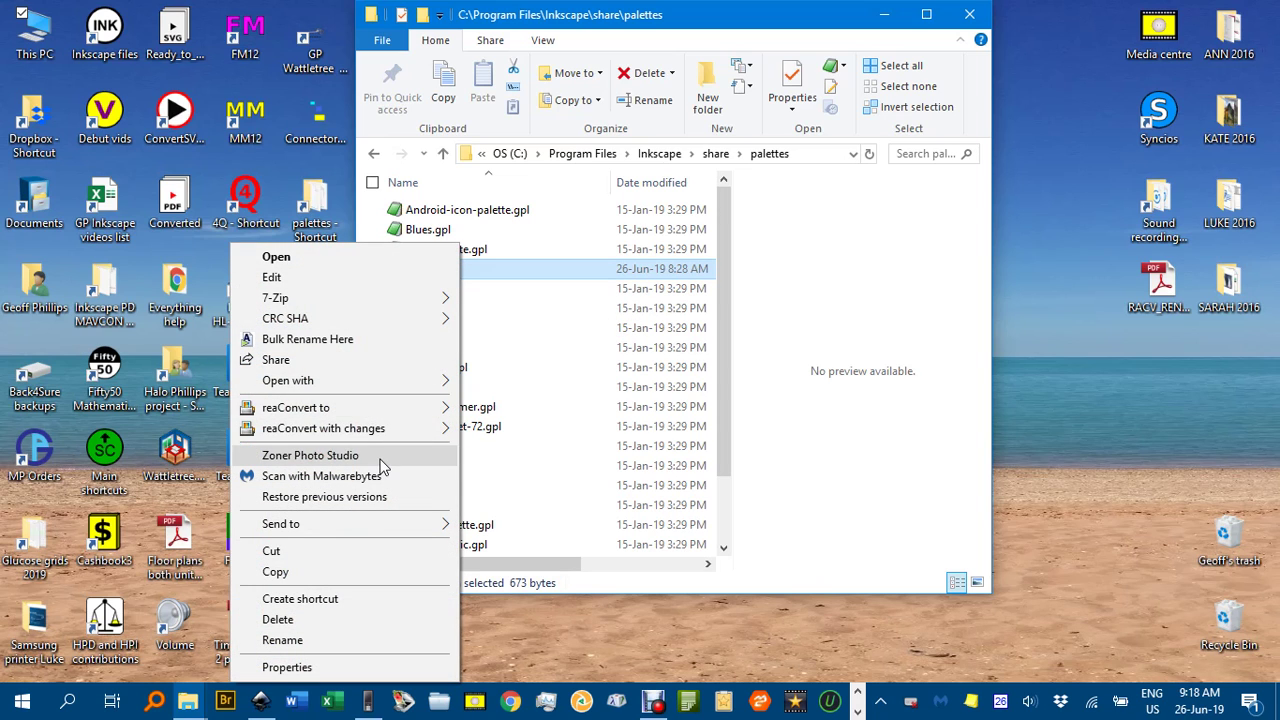
{"action": "mouse_move", "coordinate": [410, 388]}
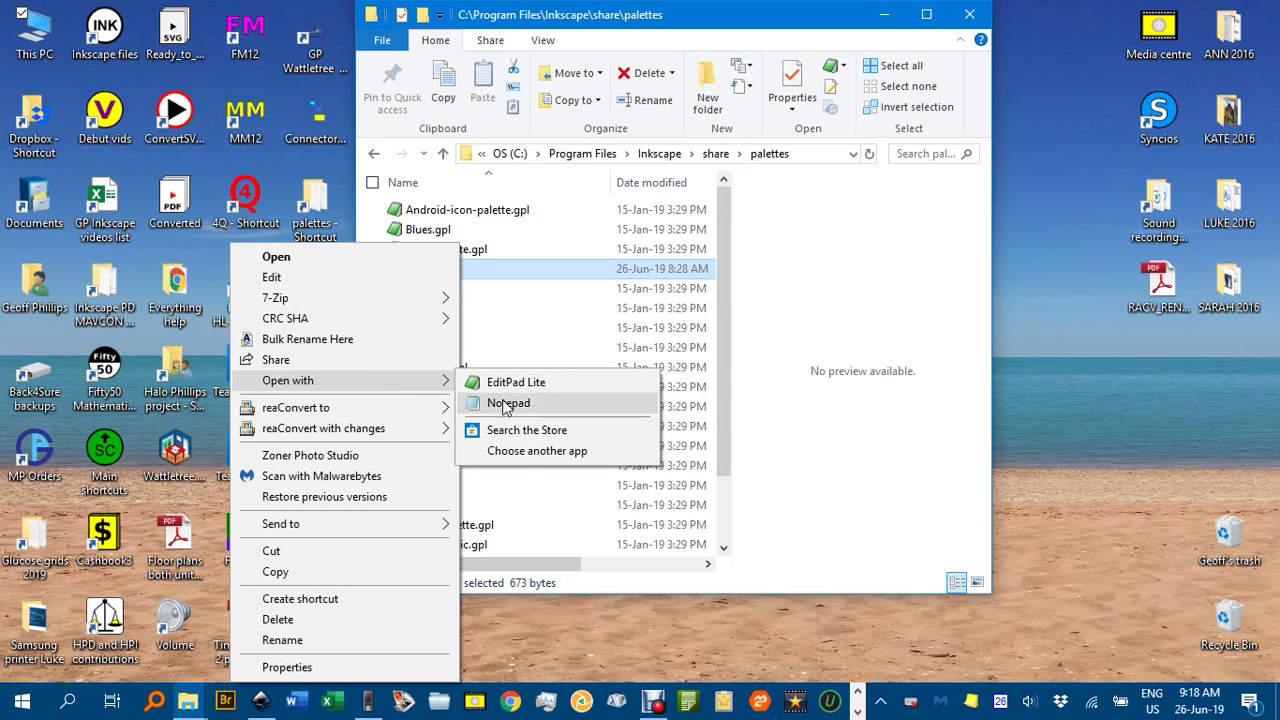
{"action": "left_click", "coordinate": [520, 449]}
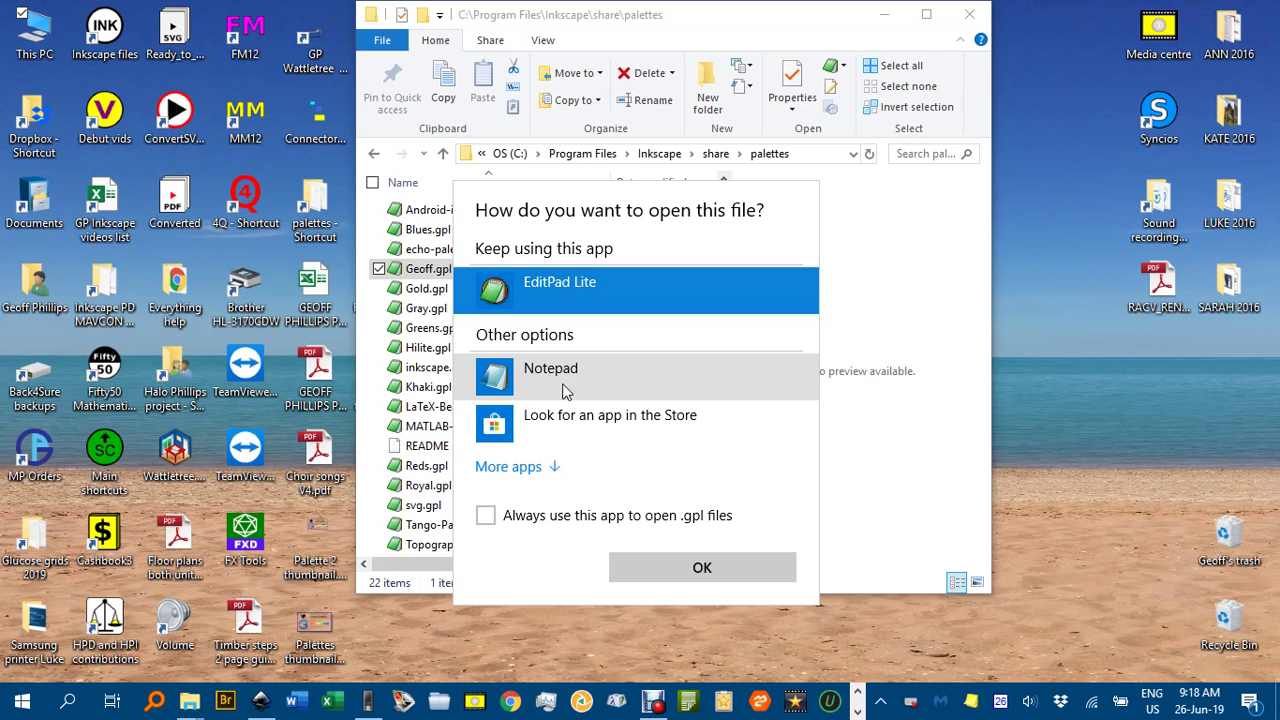
{"action": "left_click", "coordinate": [567, 387]}
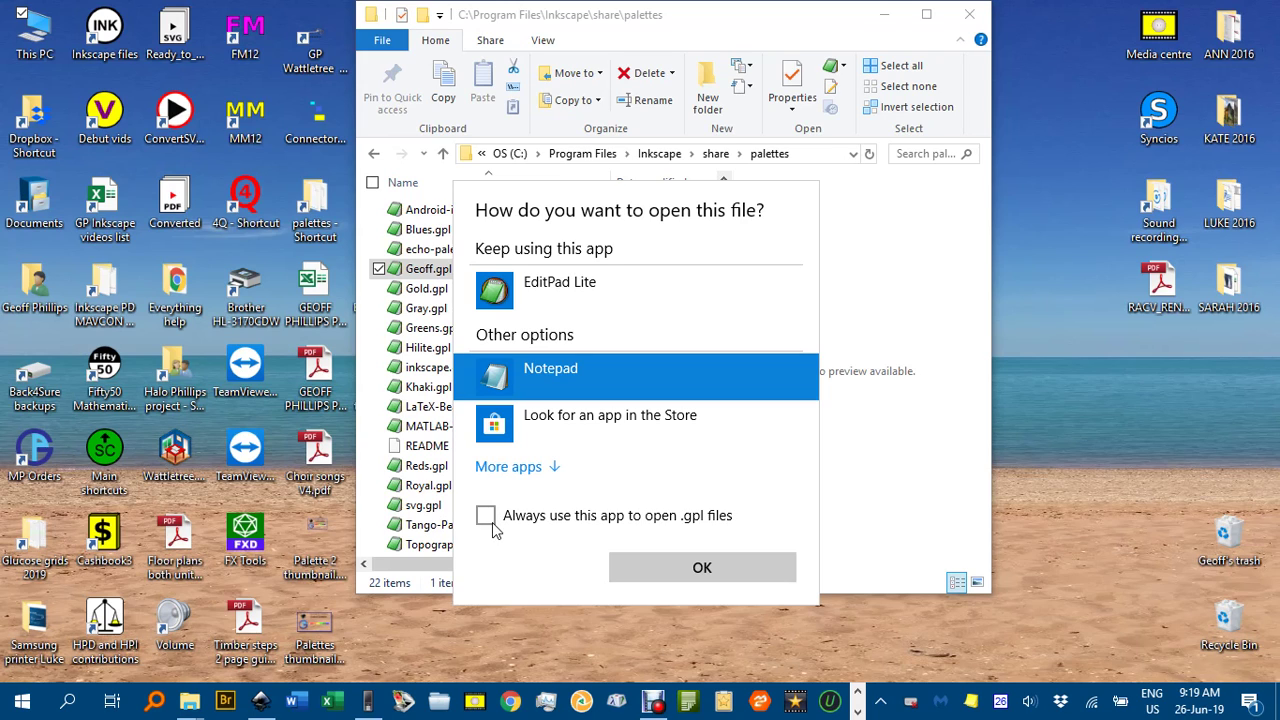
{"action": "left_click", "coordinate": [540, 288]}
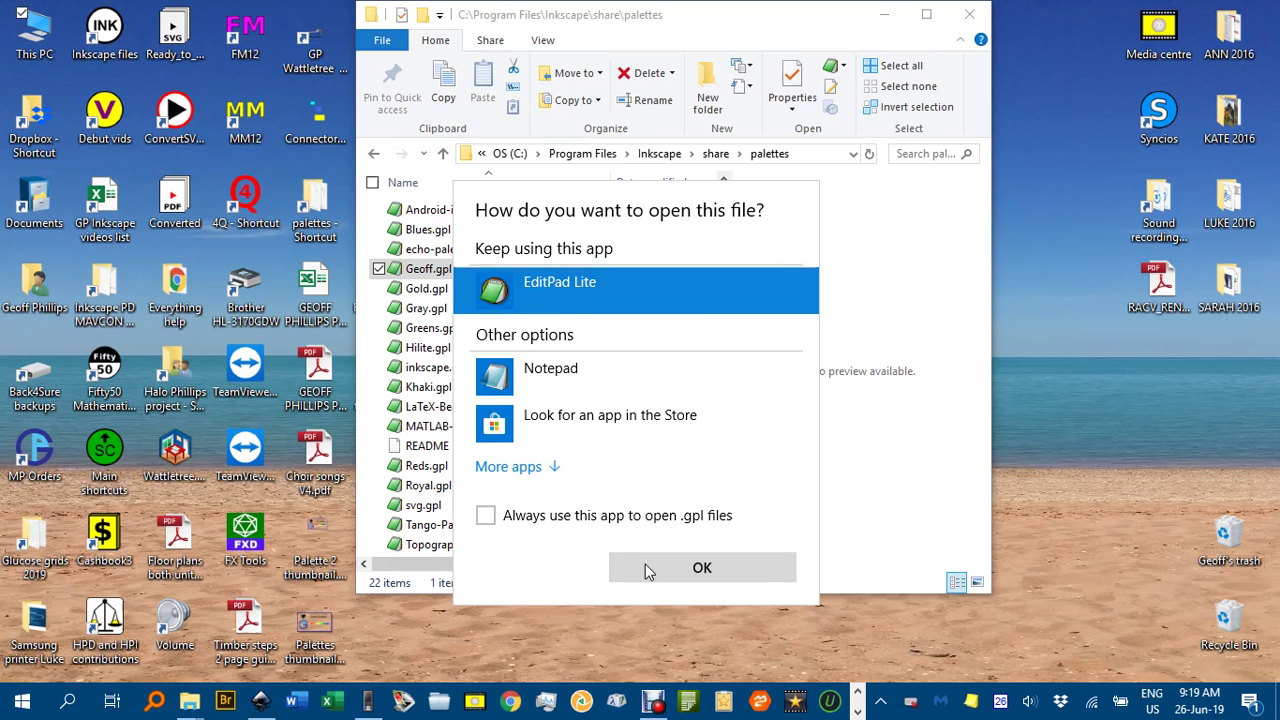
{"action": "left_click", "coordinate": [702, 568]}
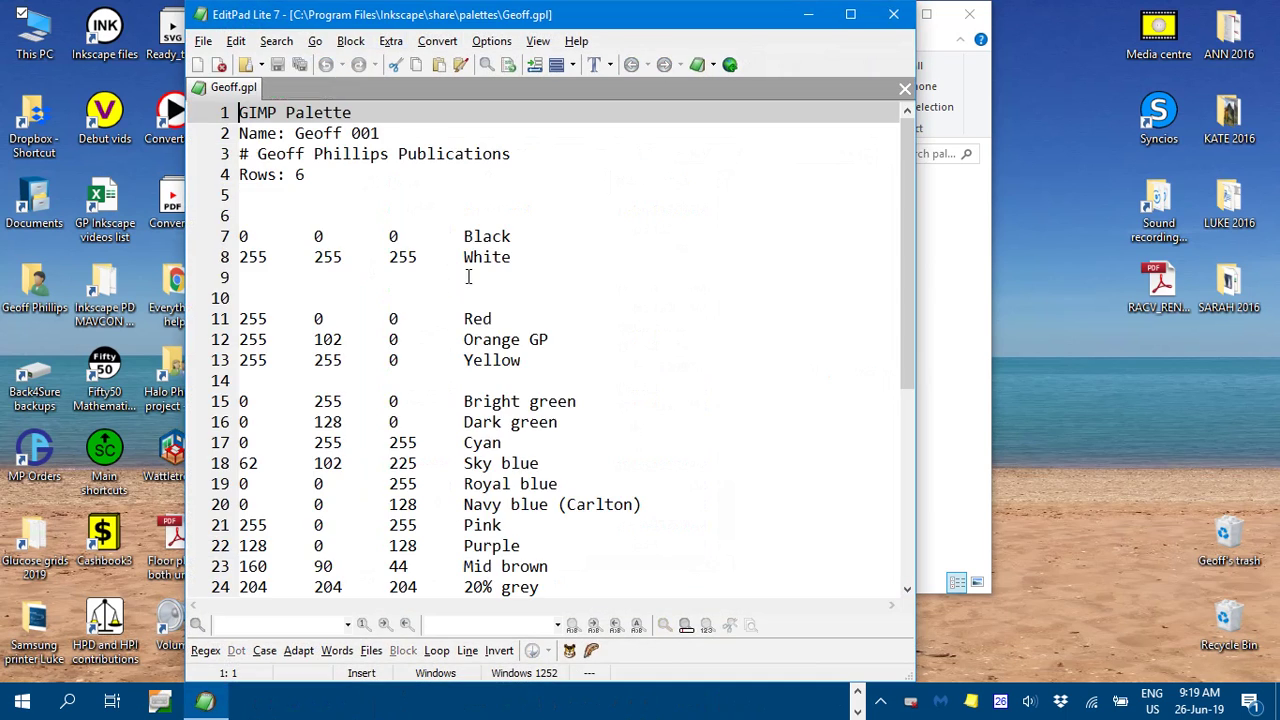
{"action": "left_click", "coordinate": [880, 458]}
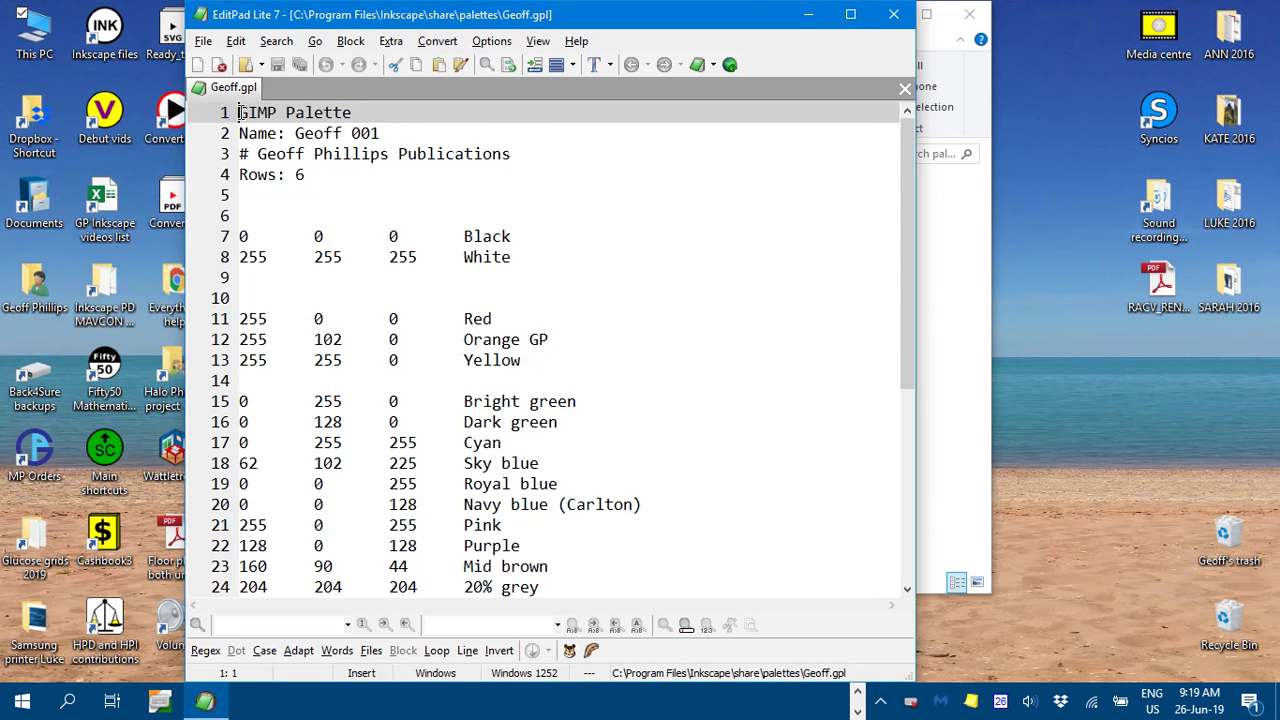
{"action": "left_click_drag", "start_coordinate": [240, 112], "coordinate": [381, 114]}
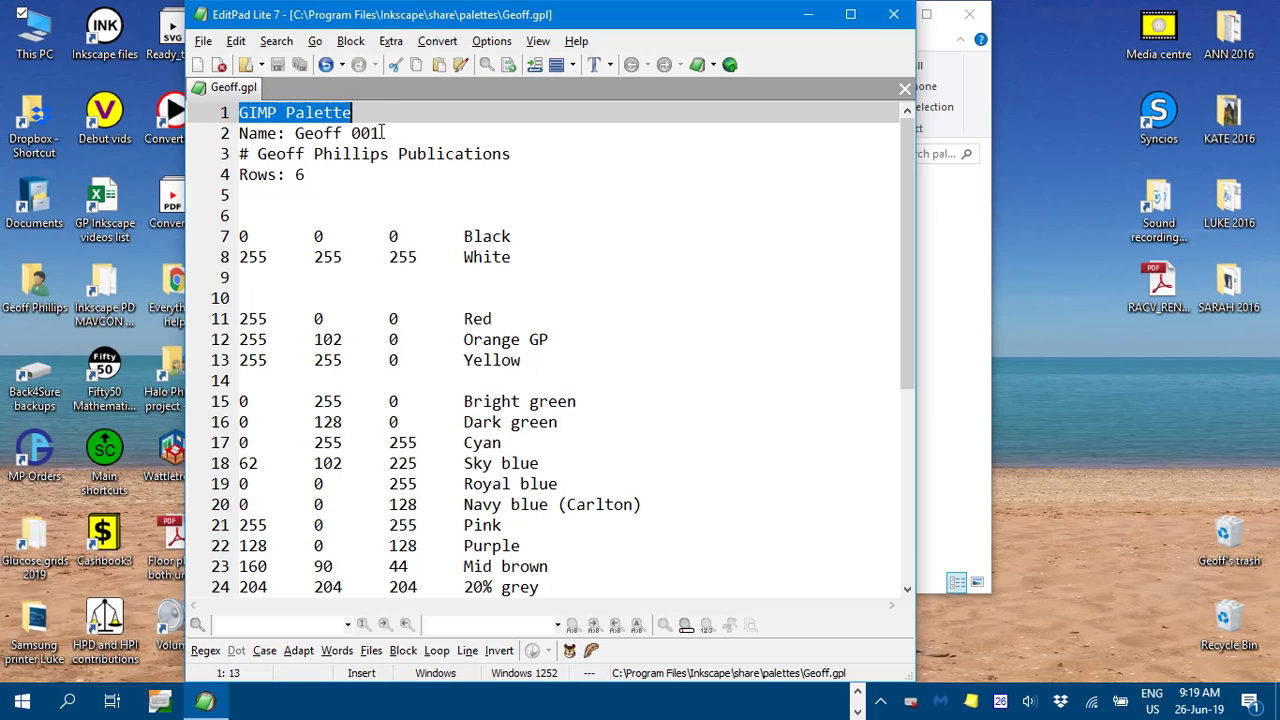
{"action": "left_click_drag", "start_coordinate": [384, 133], "coordinate": [293, 133]}
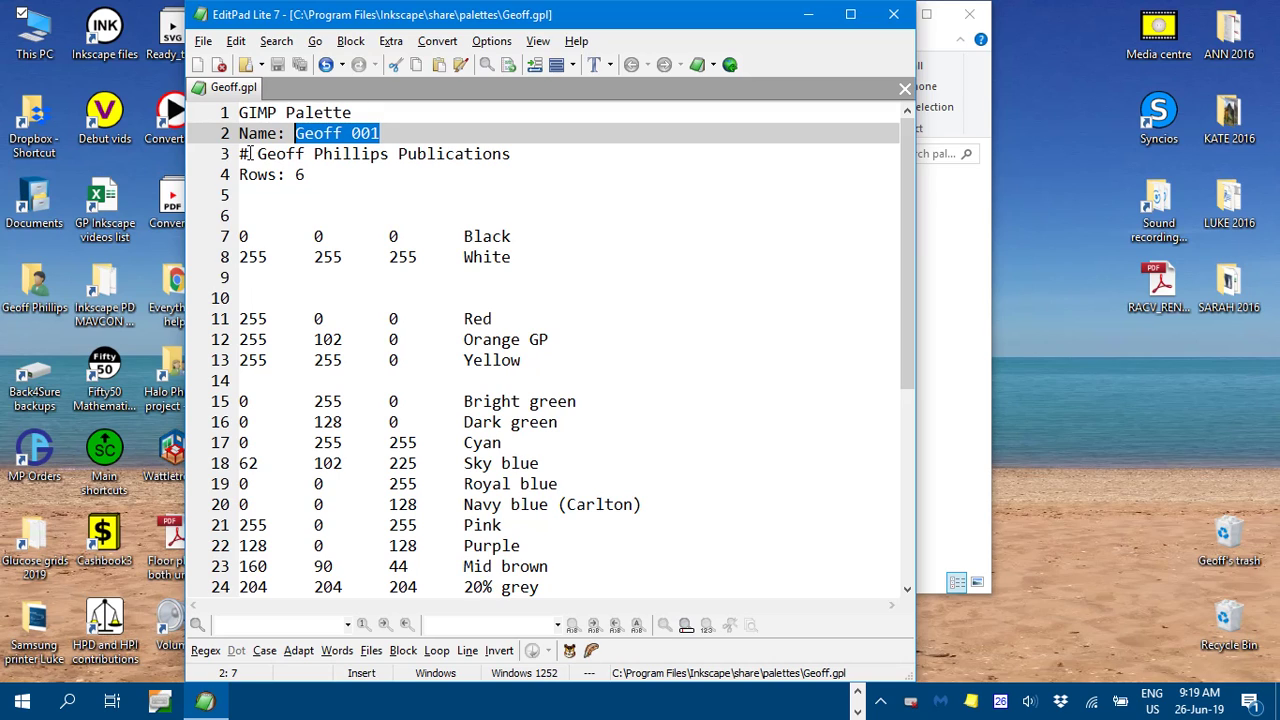
{"action": "left_click_drag", "start_coordinate": [258, 153], "coordinate": [545, 153]}
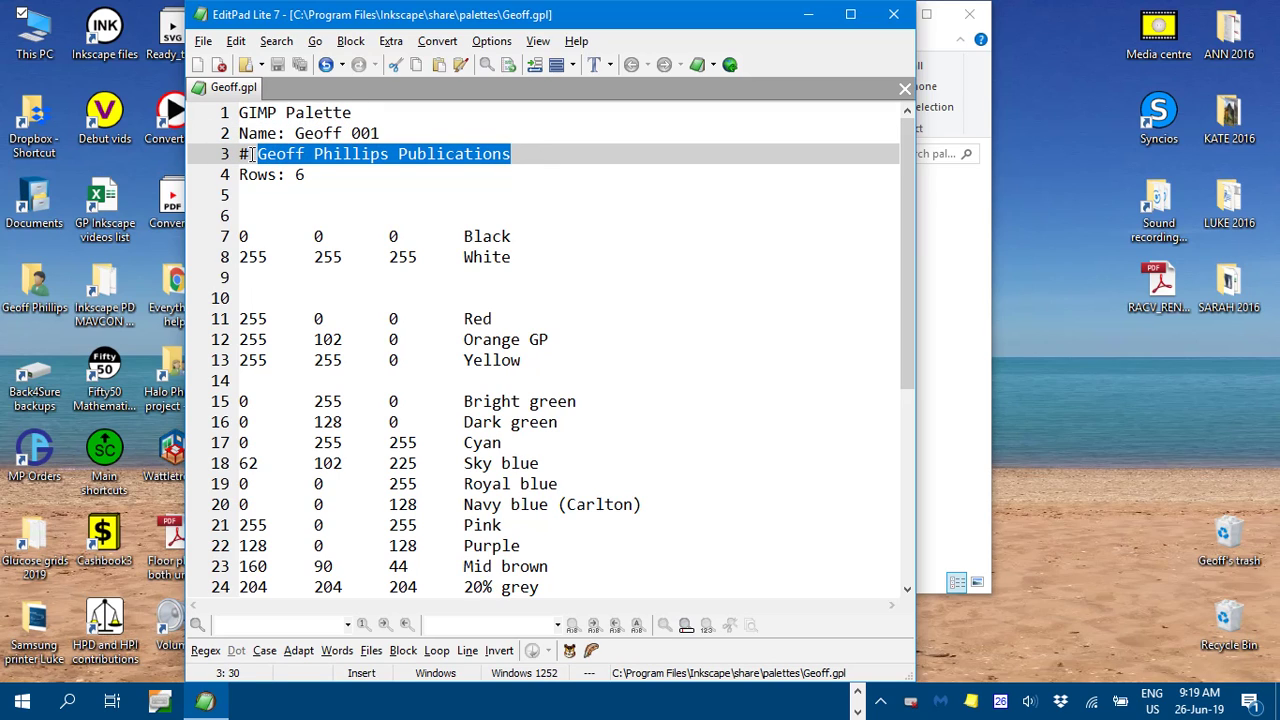
{"action": "left_click", "coordinate": [309, 174]}
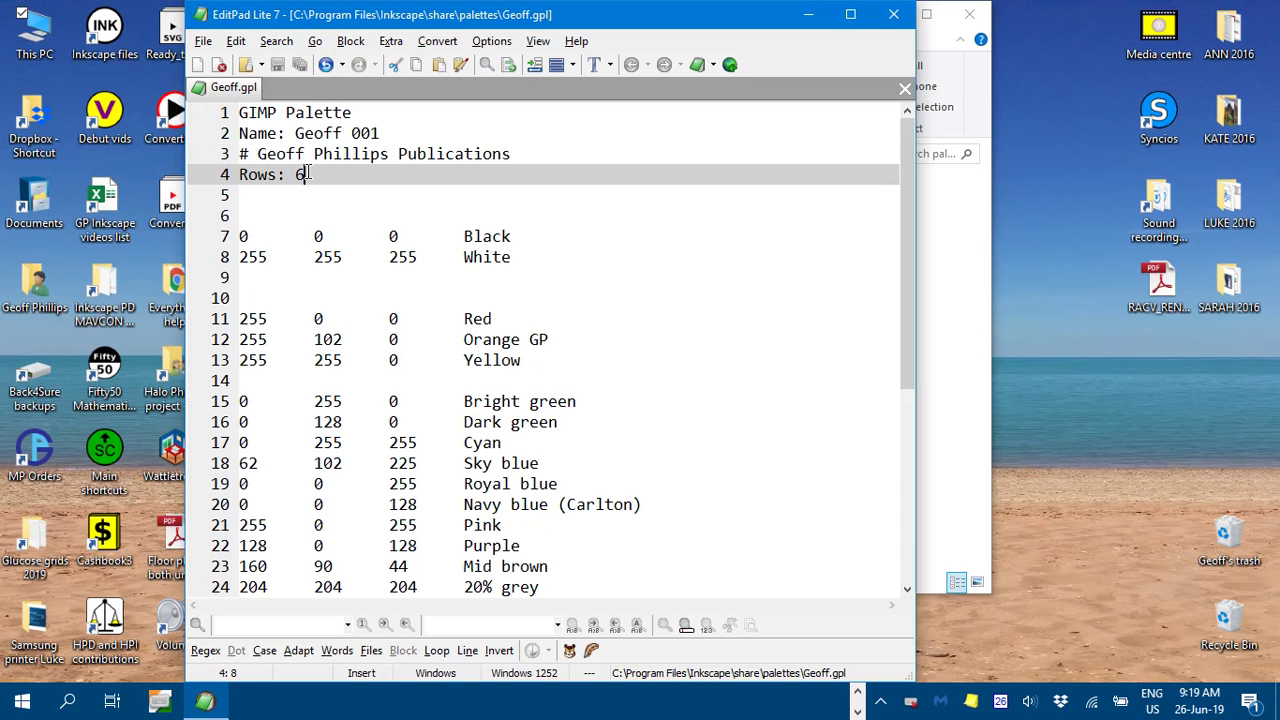
{"action": "left_click_drag", "start_coordinate": [302, 174], "coordinate": [295, 175]}
{"action": "left_click_drag", "start_coordinate": [241, 318], "coordinate": [269, 318]}
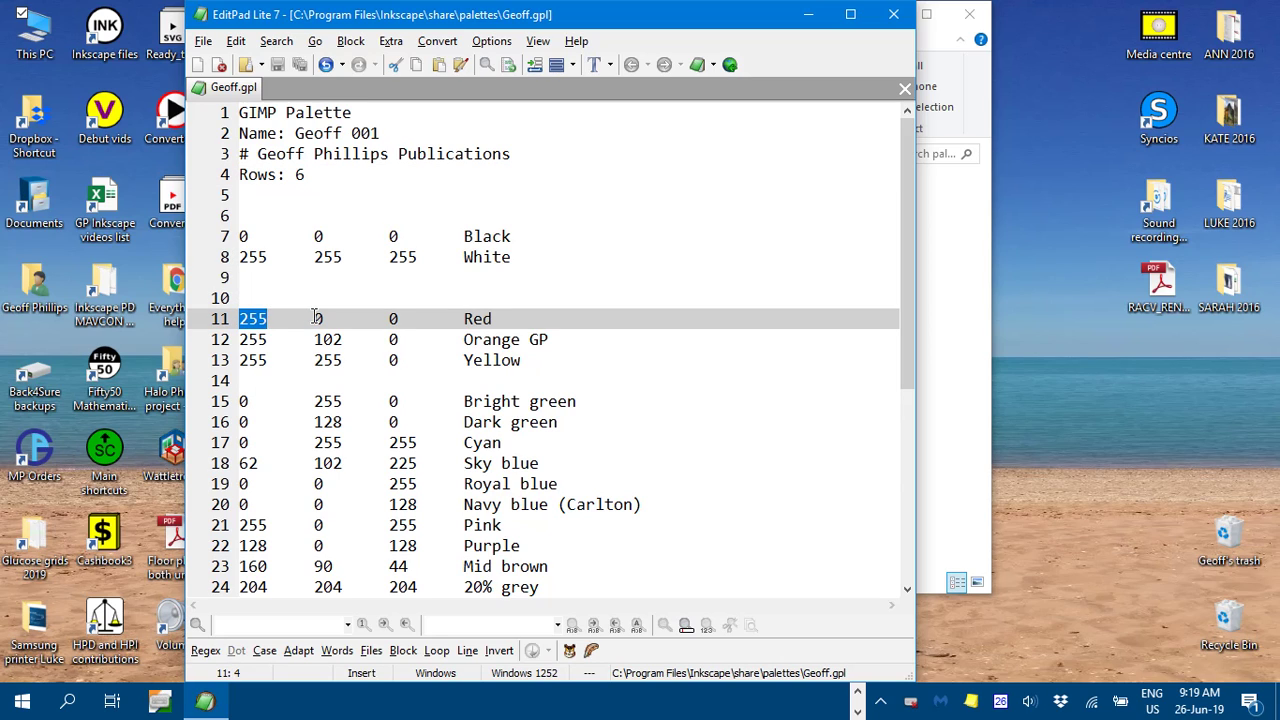
{"action": "double_click", "coordinate": [318, 318]}
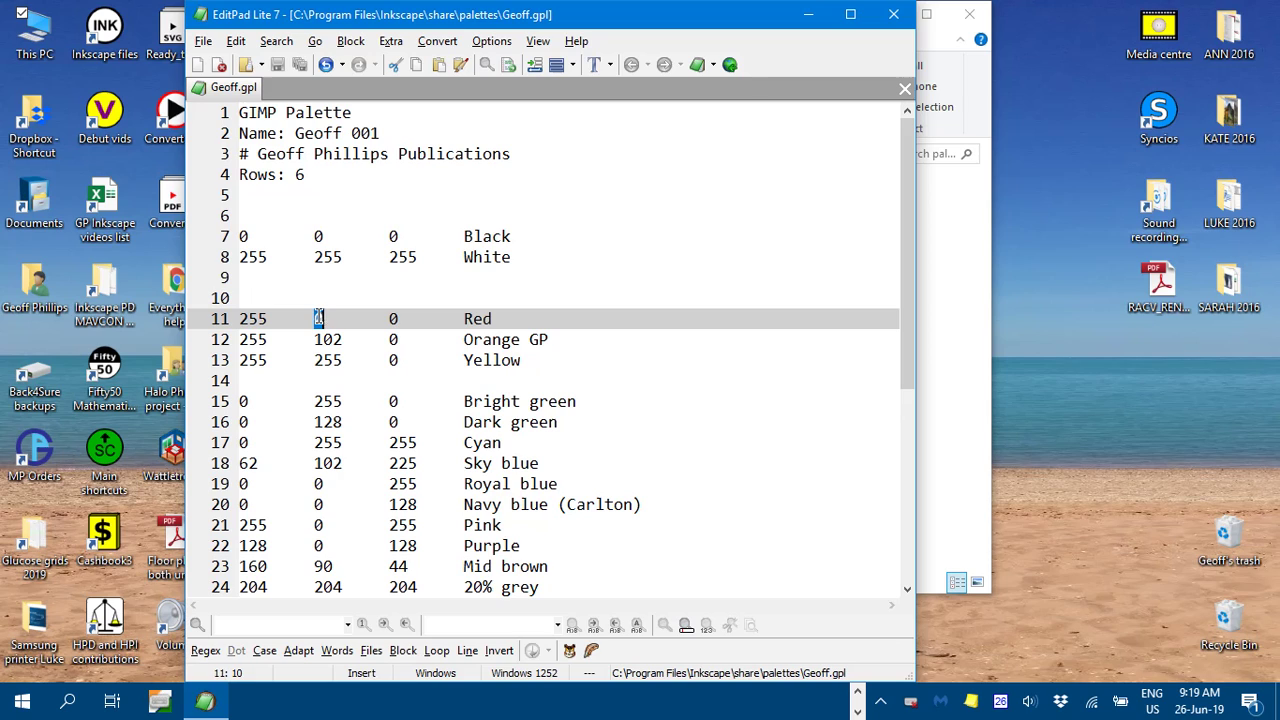
{"action": "double_click", "coordinate": [393, 318]}
{"action": "left_click", "coordinate": [494, 318]}
Close EditPad Lite and the palettes folder window, returning to the Inkscape document.
{"action": "left_click", "coordinate": [894, 15]}
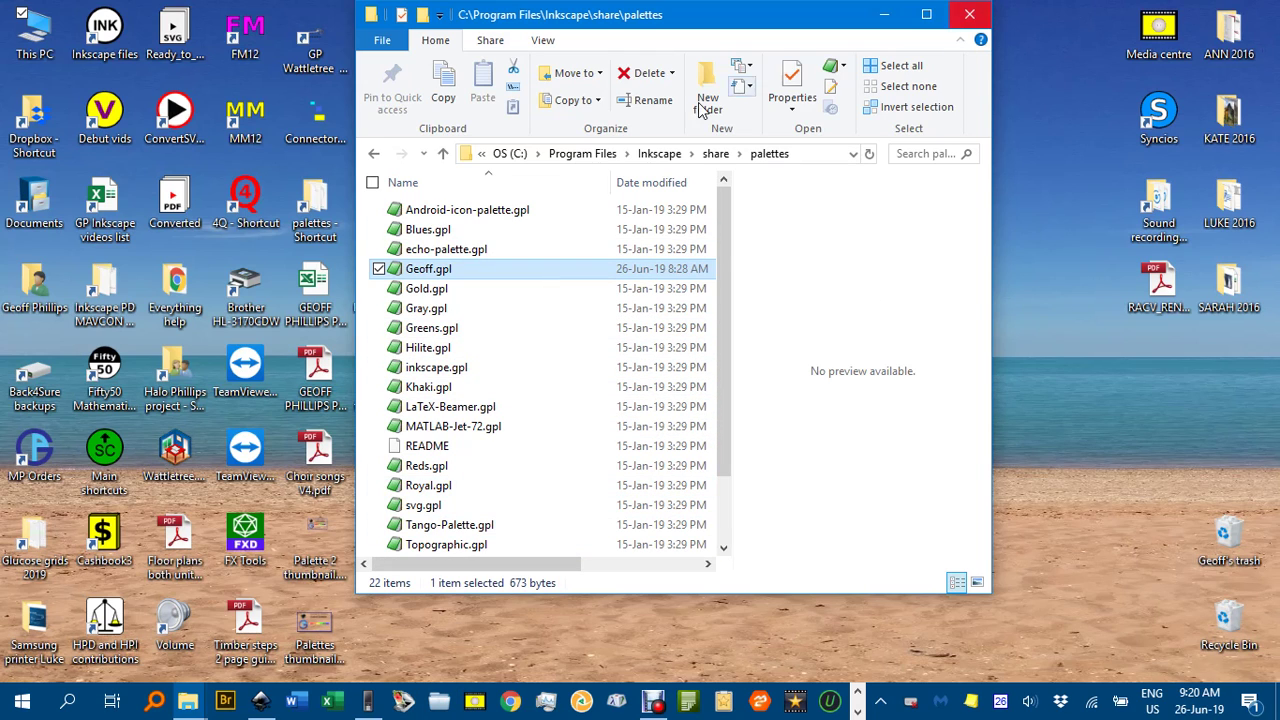
{"action": "left_click", "coordinate": [966, 20]}
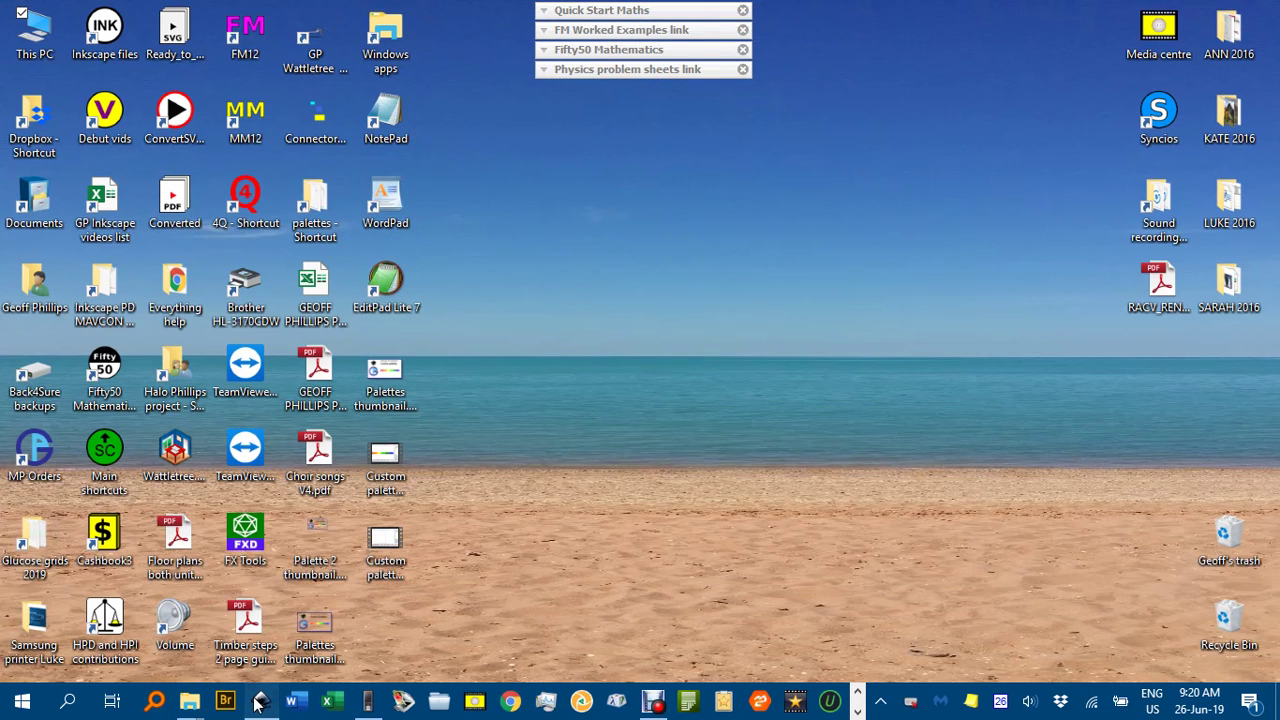
{"action": "left_click", "coordinate": [259, 702]}
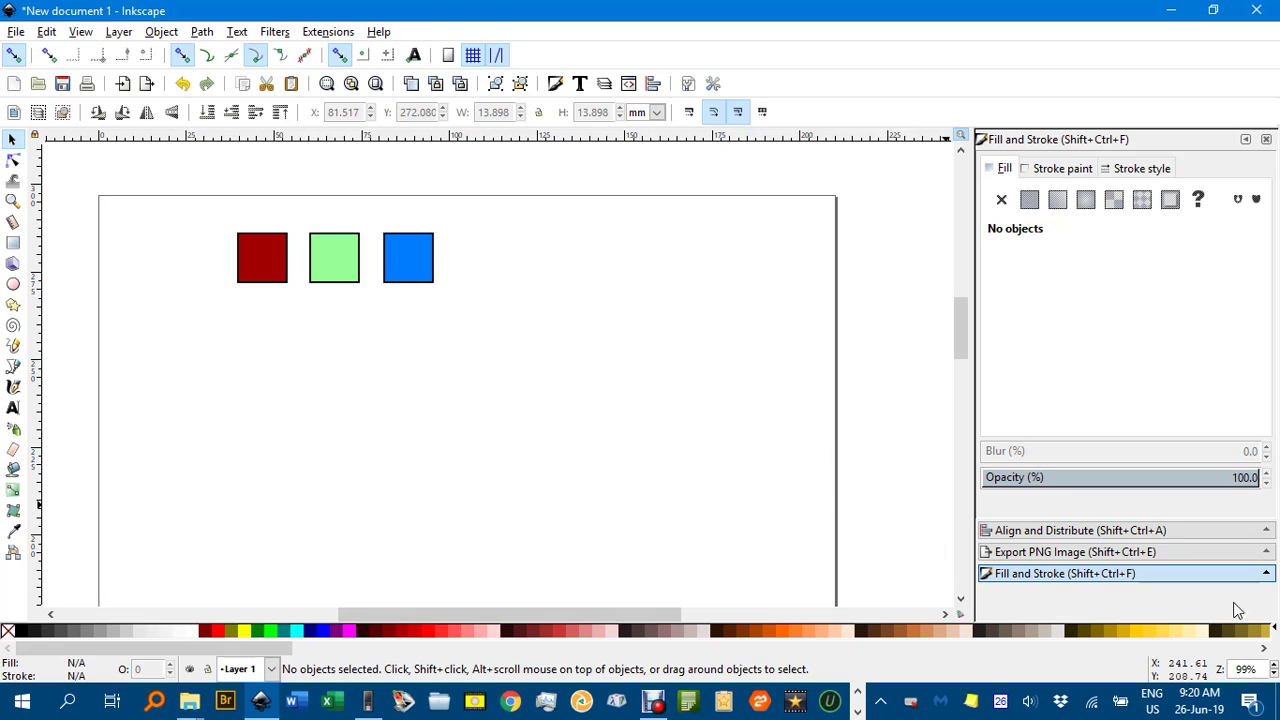
Pick Geoff 001 from the palette bar's list of palettes.
{"action": "left_click", "coordinate": [1275, 632]}
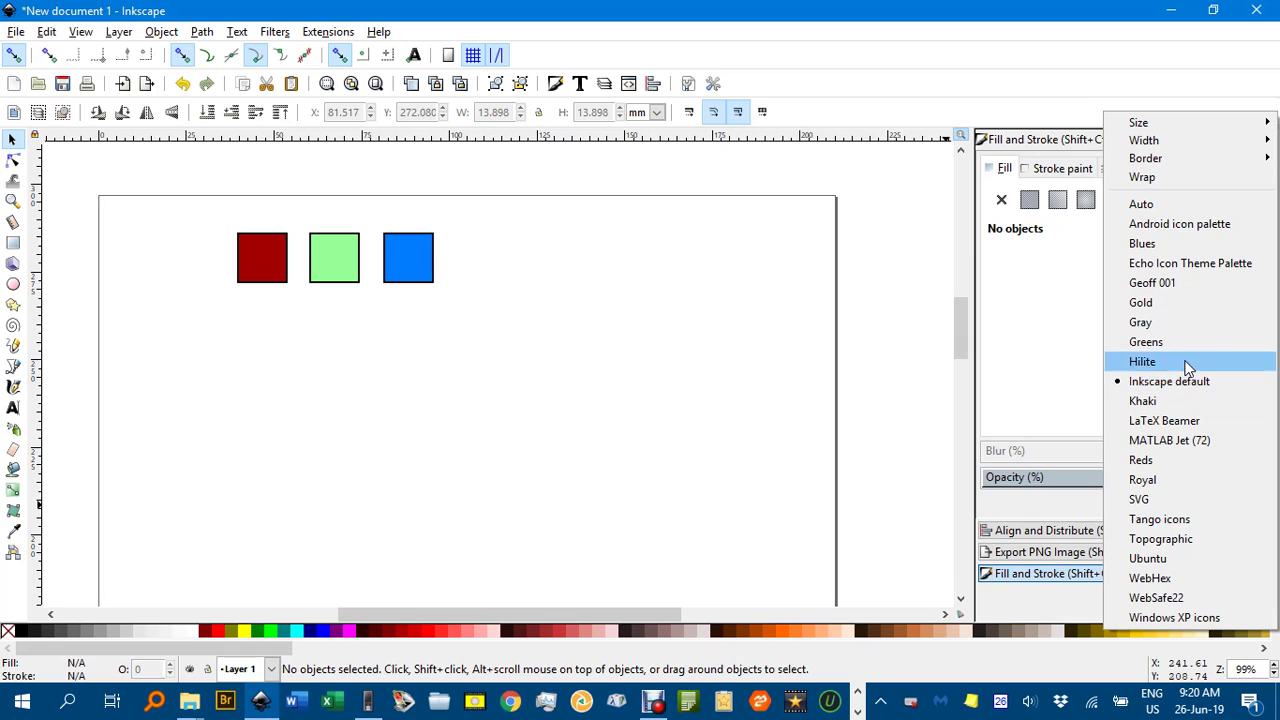
{"action": "left_click", "coordinate": [1173, 284]}
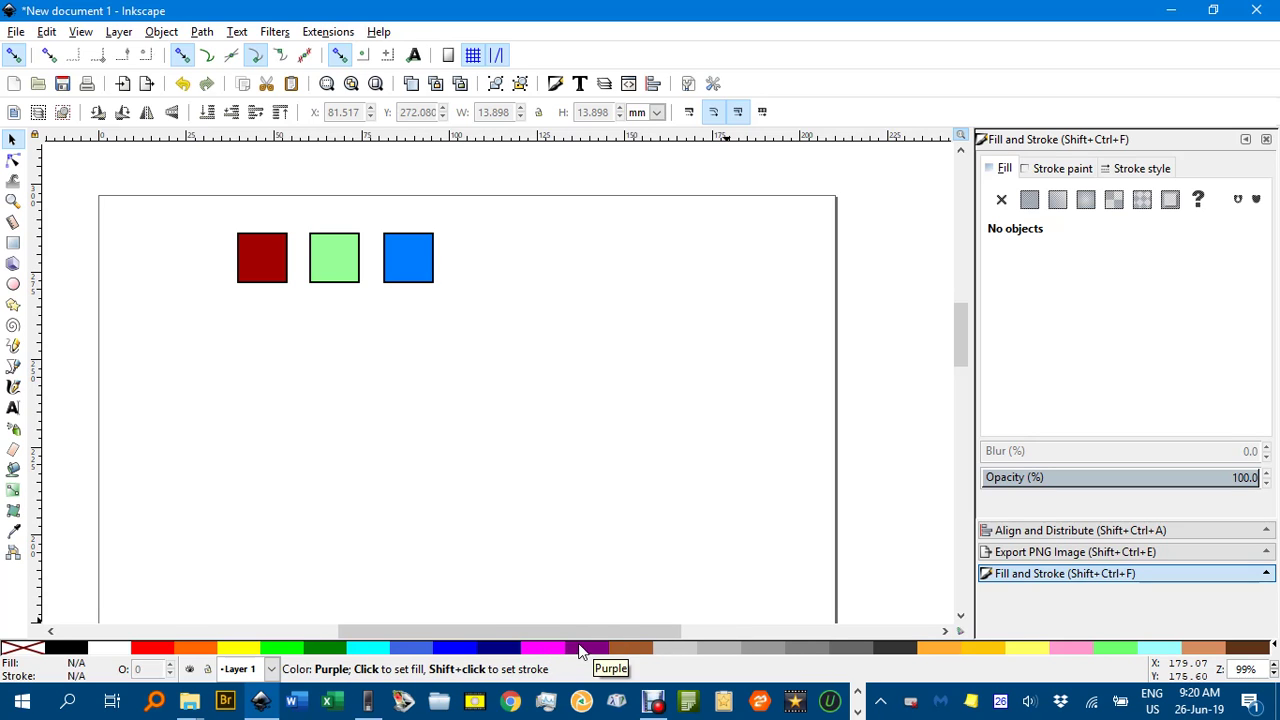
{"action": "left_click", "coordinate": [265, 263]}
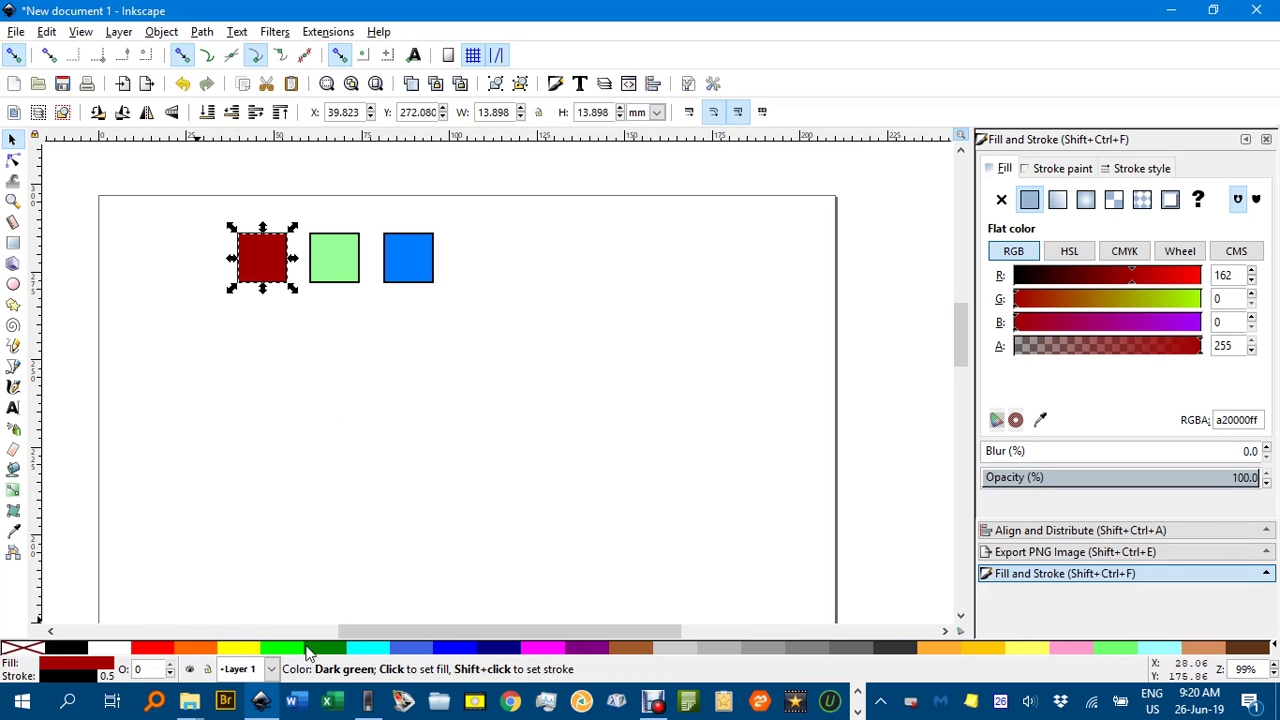
Fill the dark red square orange and the pale green square Halo Gold.
{"action": "left_click", "coordinate": [205, 650]}
{"action": "left_click", "coordinate": [350, 280]}
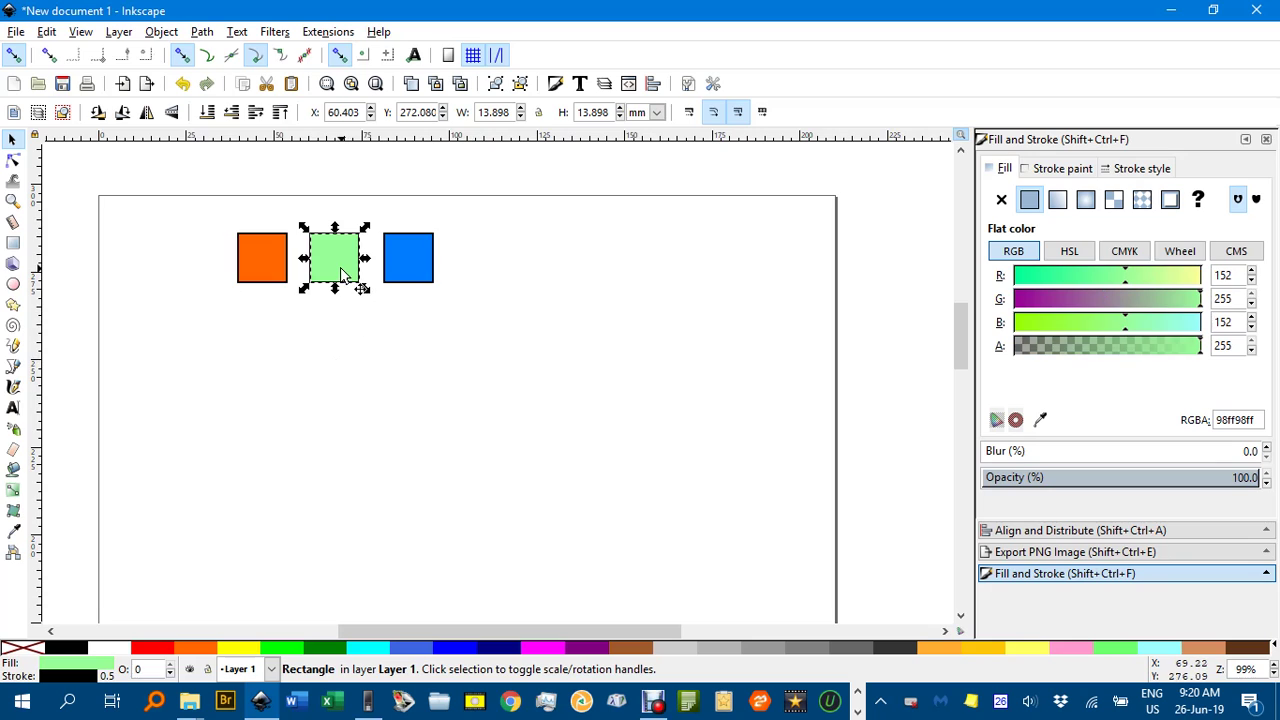
{"action": "left_click", "coordinate": [982, 646]}
{"action": "left_click", "coordinate": [470, 376]}
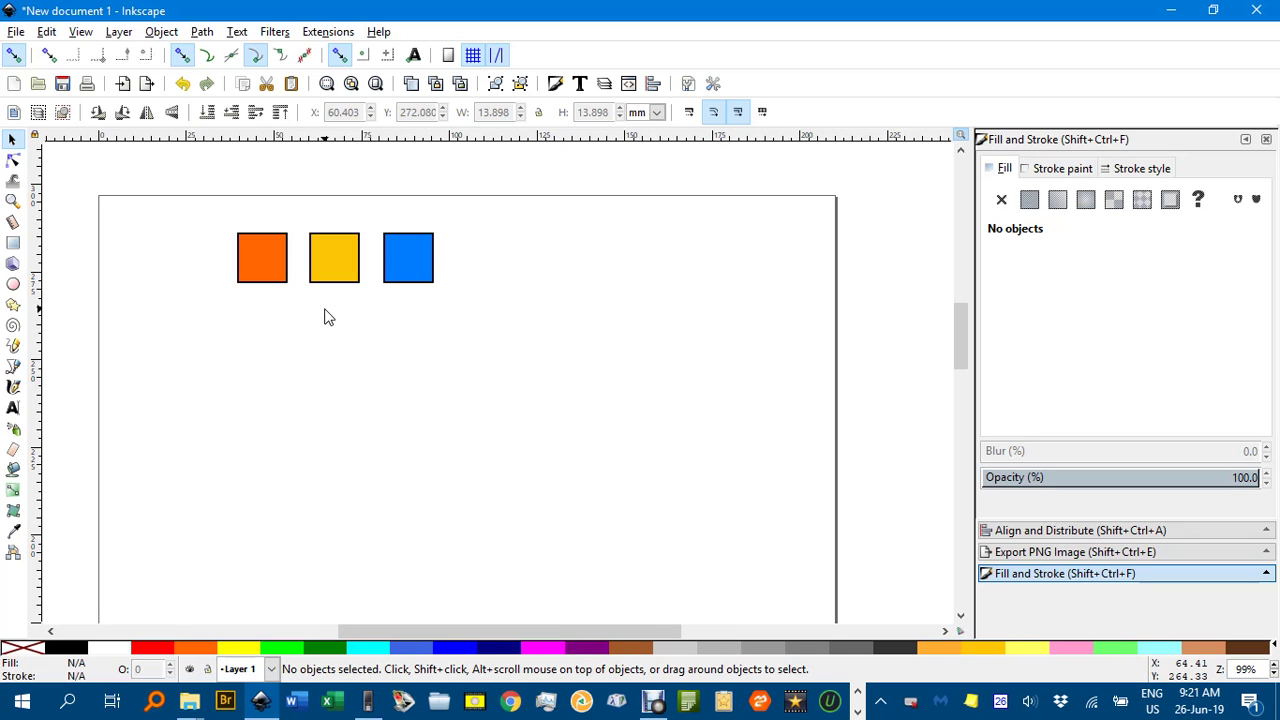
Open Swatches with Shift+Ctrl+W and fill the azure square light pink from it.
{"action": "key", "text": "ctrl+shift+w"}
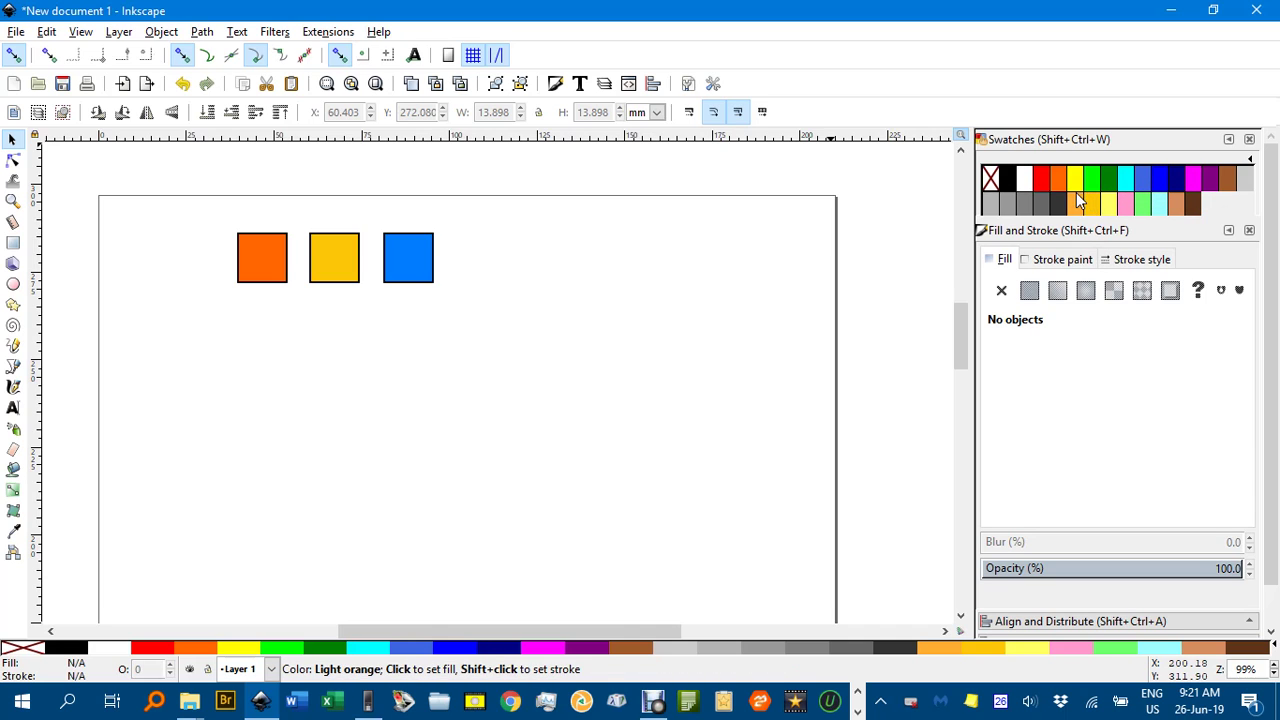
{"action": "left_click", "coordinate": [416, 257]}
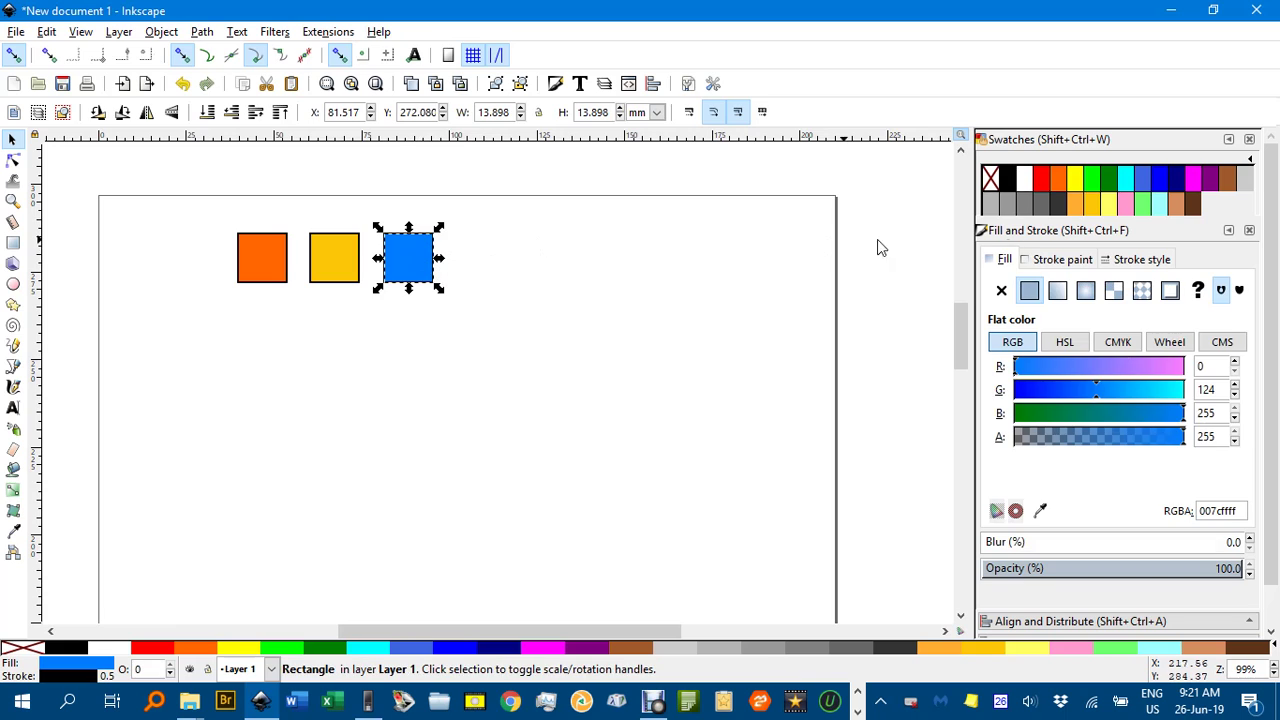
{"action": "left_click", "coordinate": [1112, 178]}
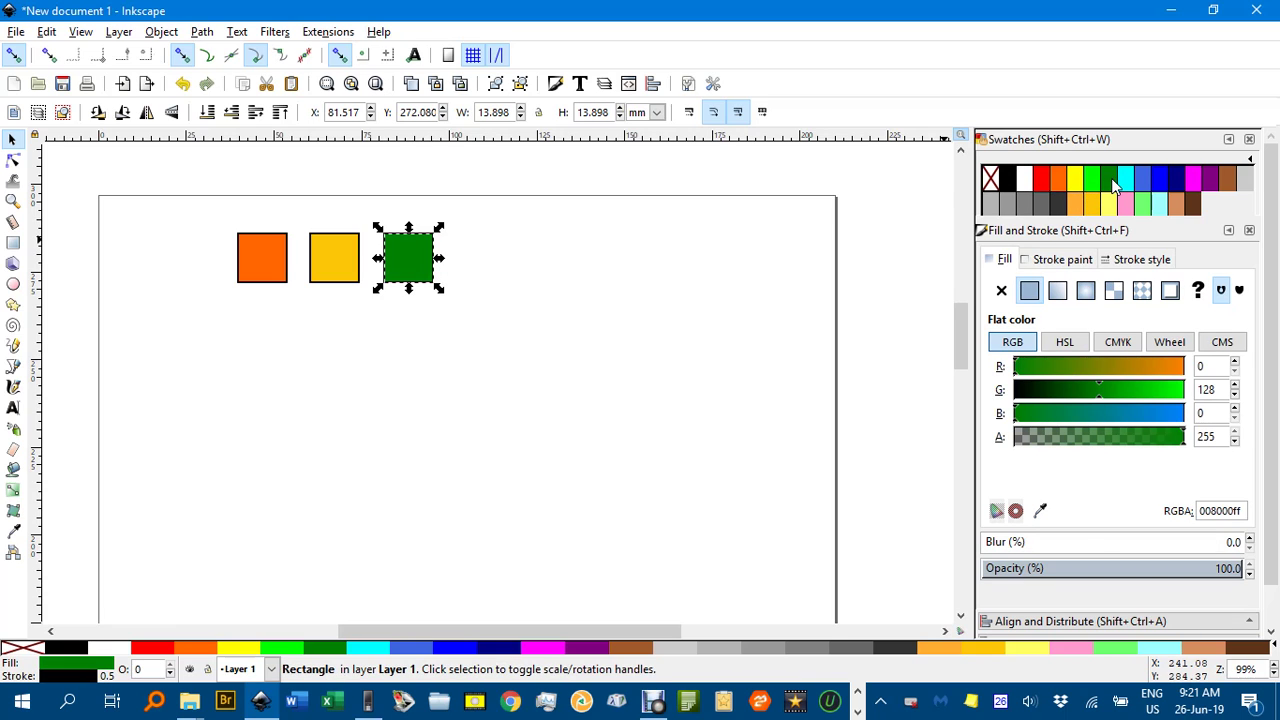
{"action": "left_click", "coordinate": [1127, 203]}
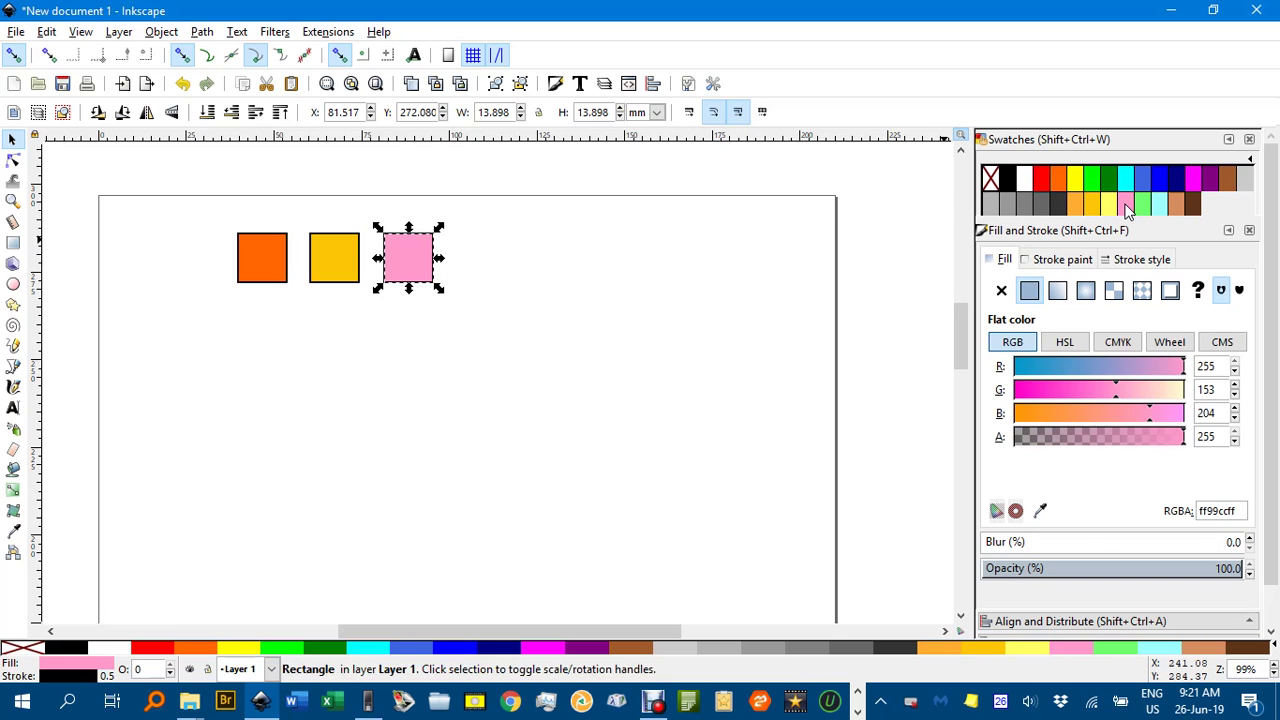
{"action": "left_click", "coordinate": [648, 222]}
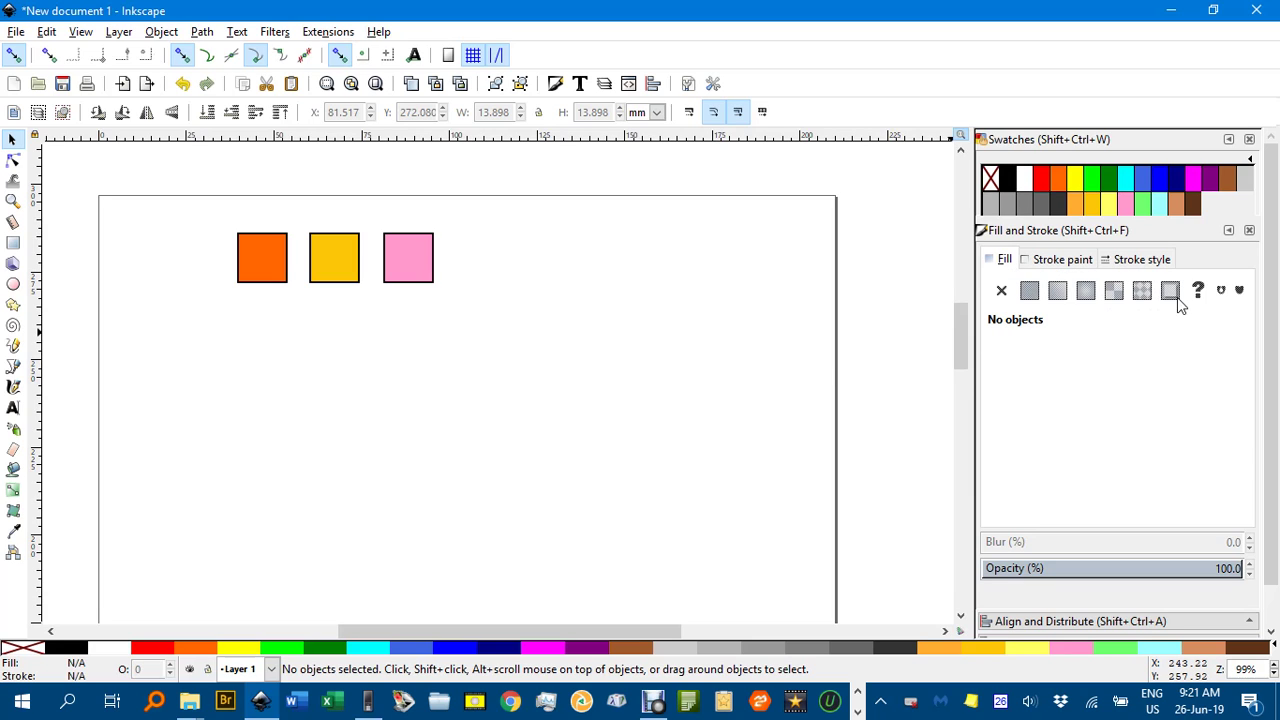
Turn the pink fill into document swatch 831 and set the palette bar to Auto.
{"action": "left_click", "coordinate": [412, 260]}
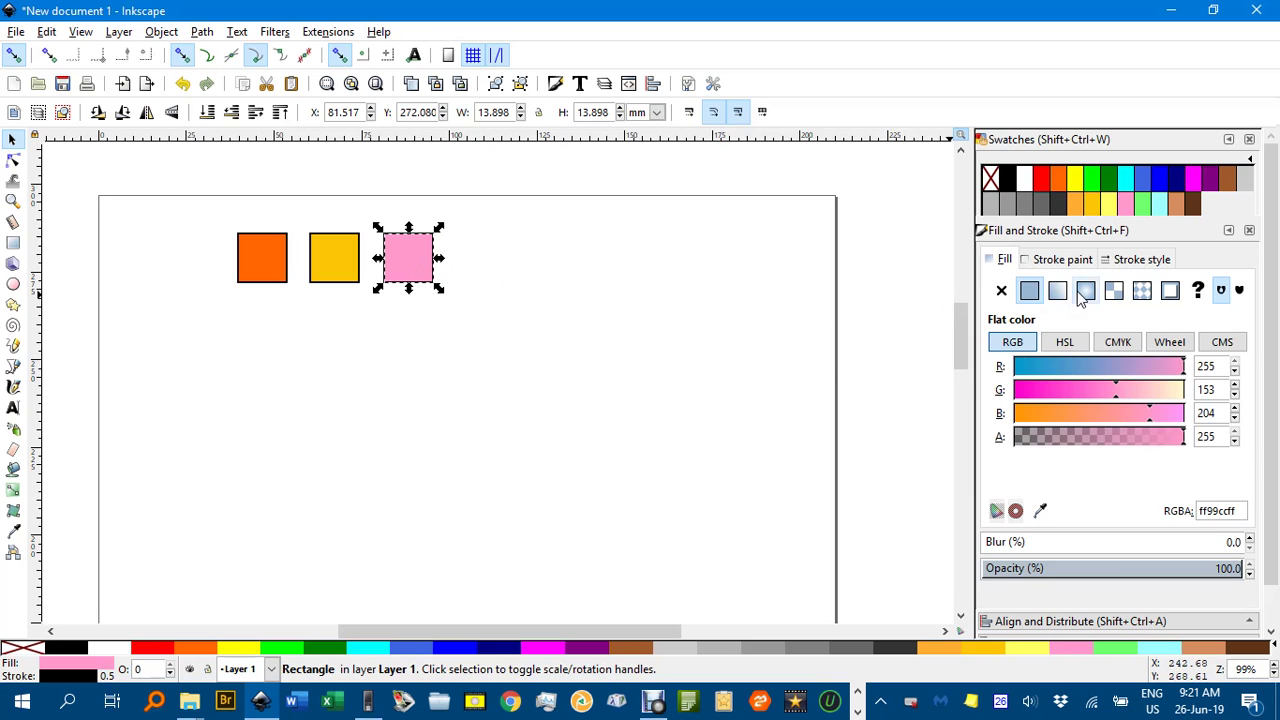
{"action": "left_click", "coordinate": [1170, 291]}
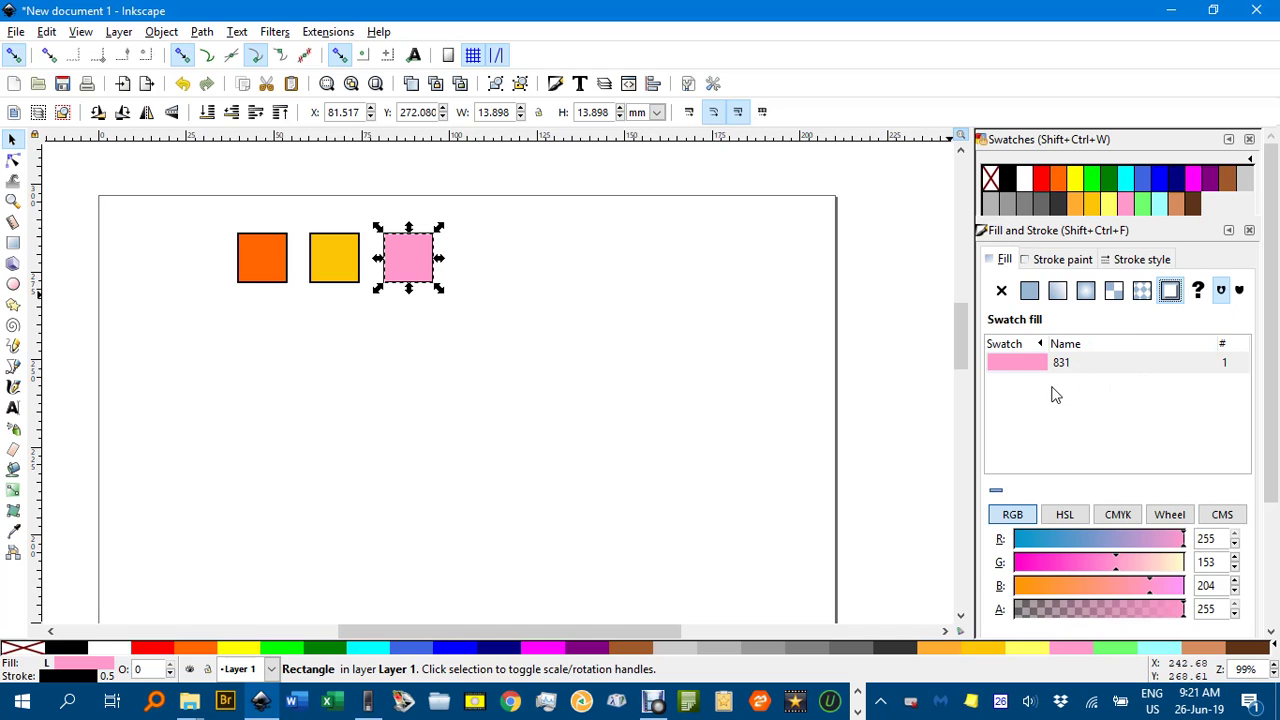
{"action": "left_click", "coordinate": [525, 370]}
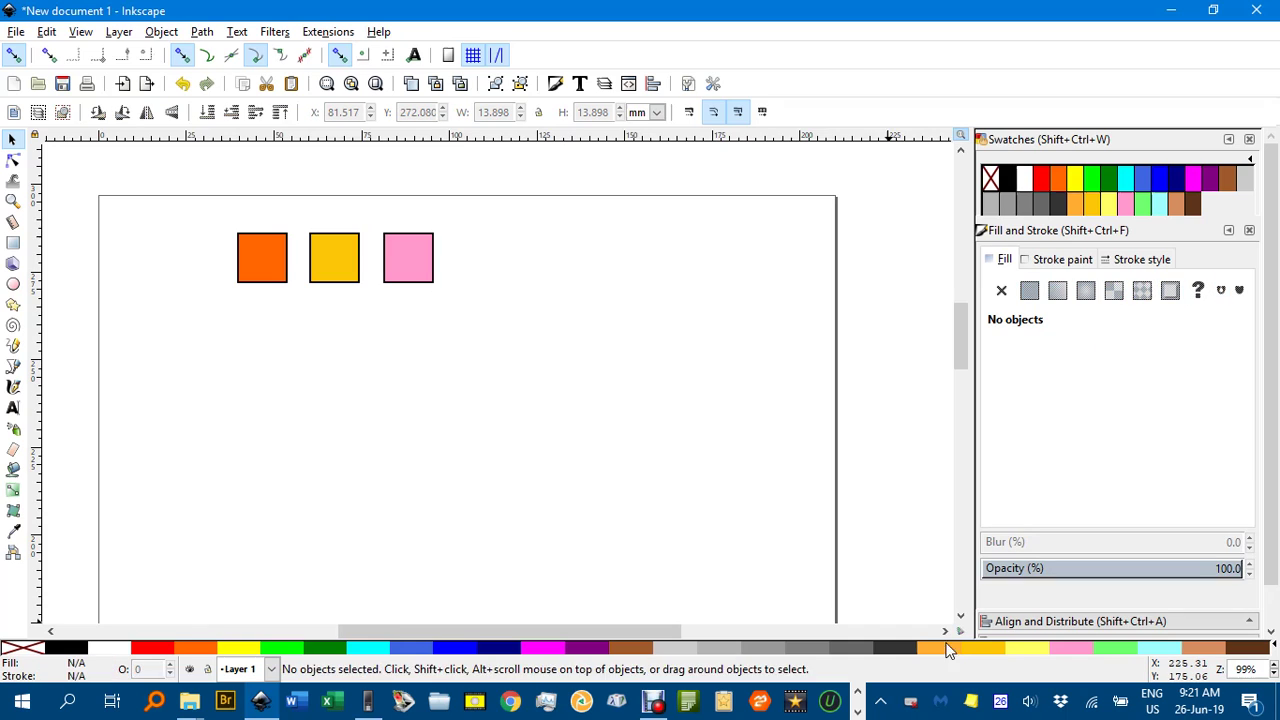
{"action": "left_click", "coordinate": [1274, 648]}
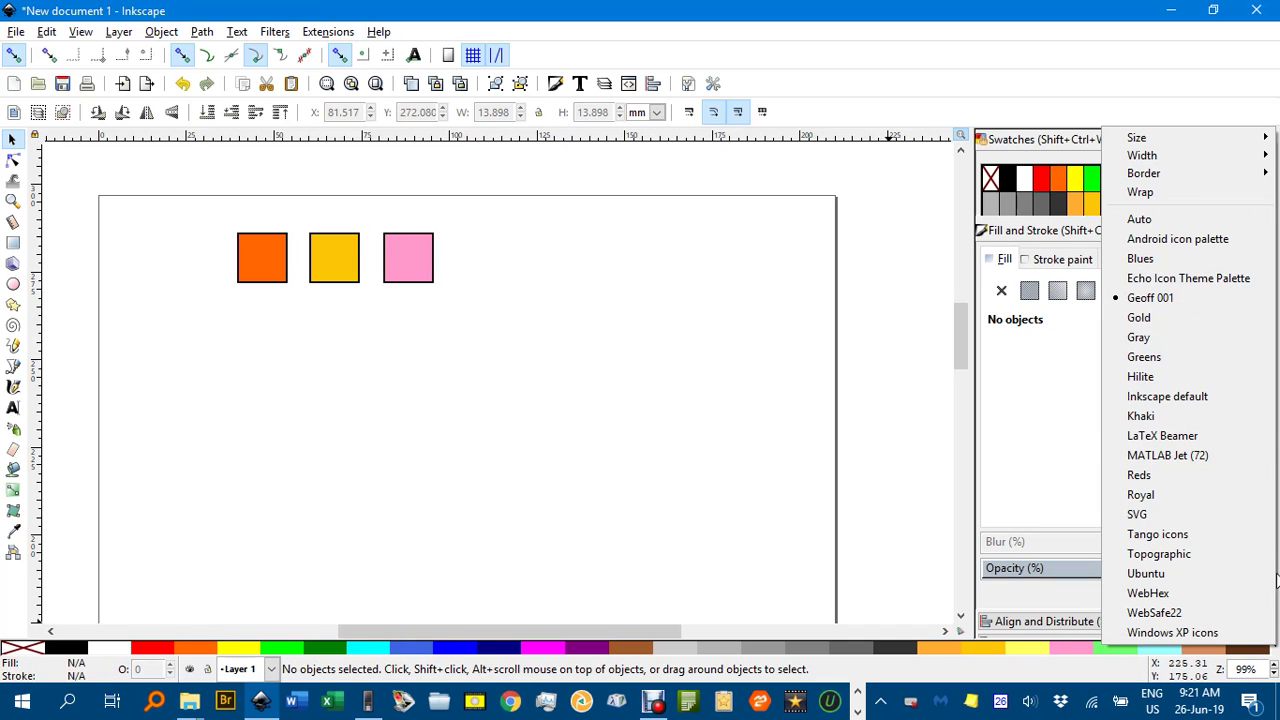
{"action": "left_click", "coordinate": [1174, 222]}
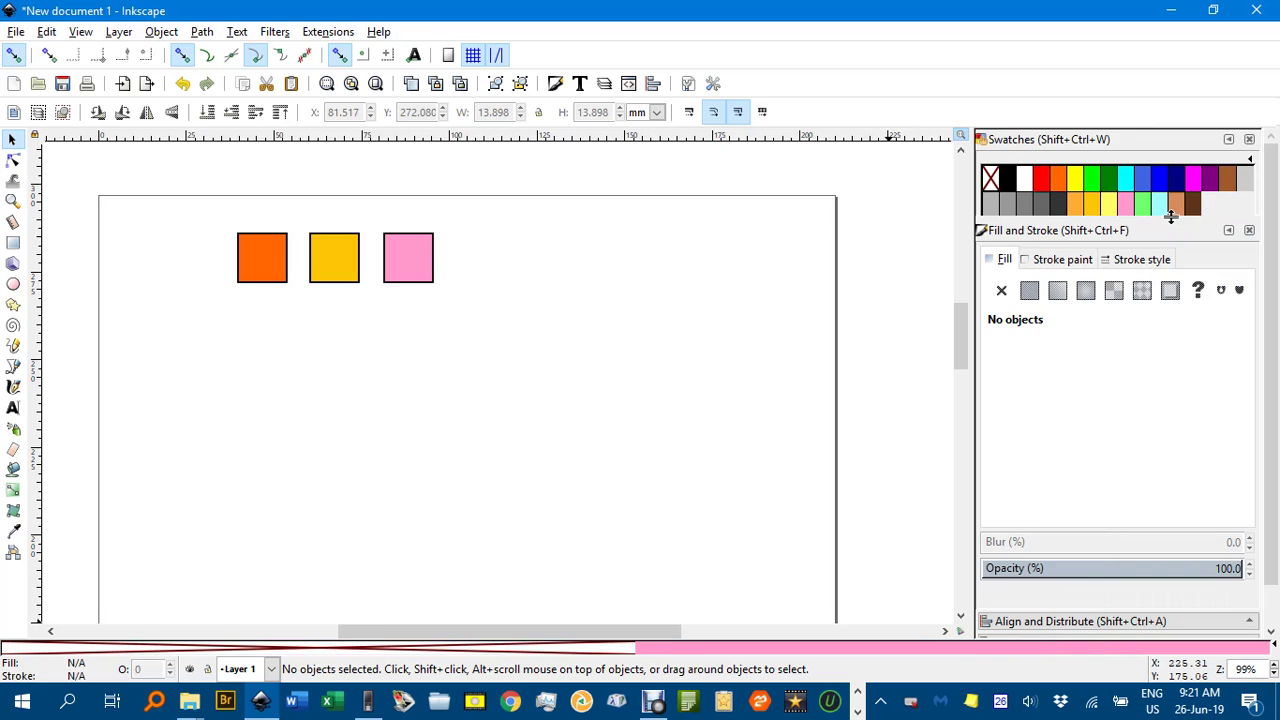